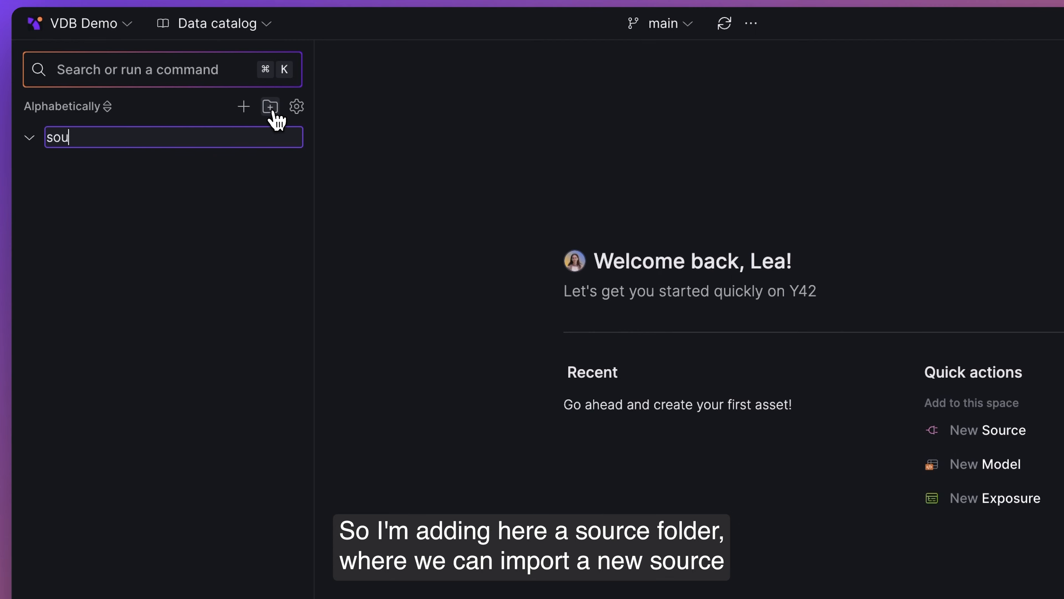
Step: Name the new folder sources and start a new asset inside it
{"action": "key", "text": "Return"}
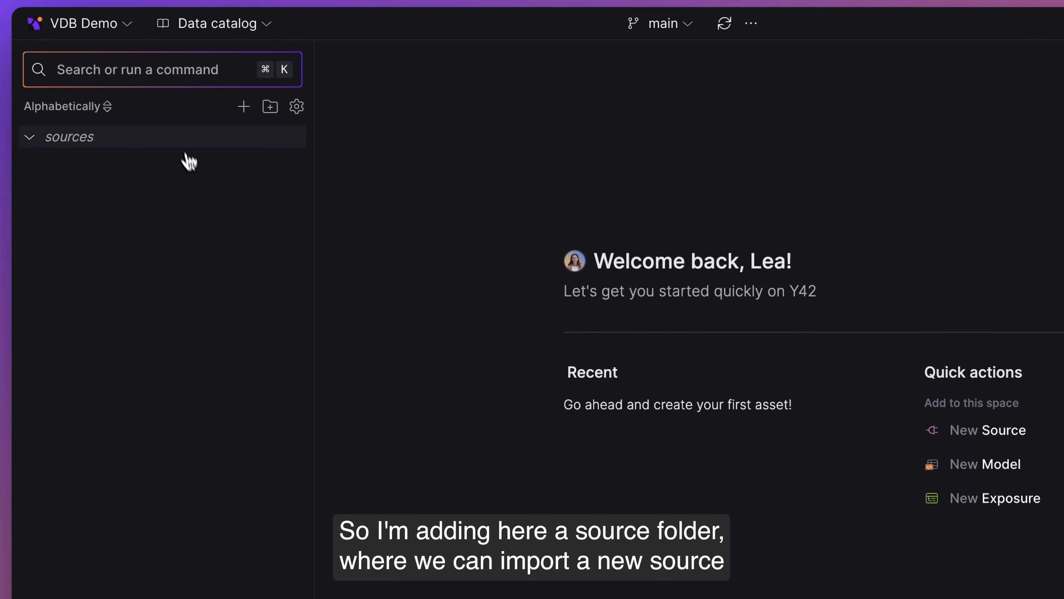
{"action": "left_click", "coordinate": [178, 137]}
{"action": "left_click", "coordinate": [244, 107]}
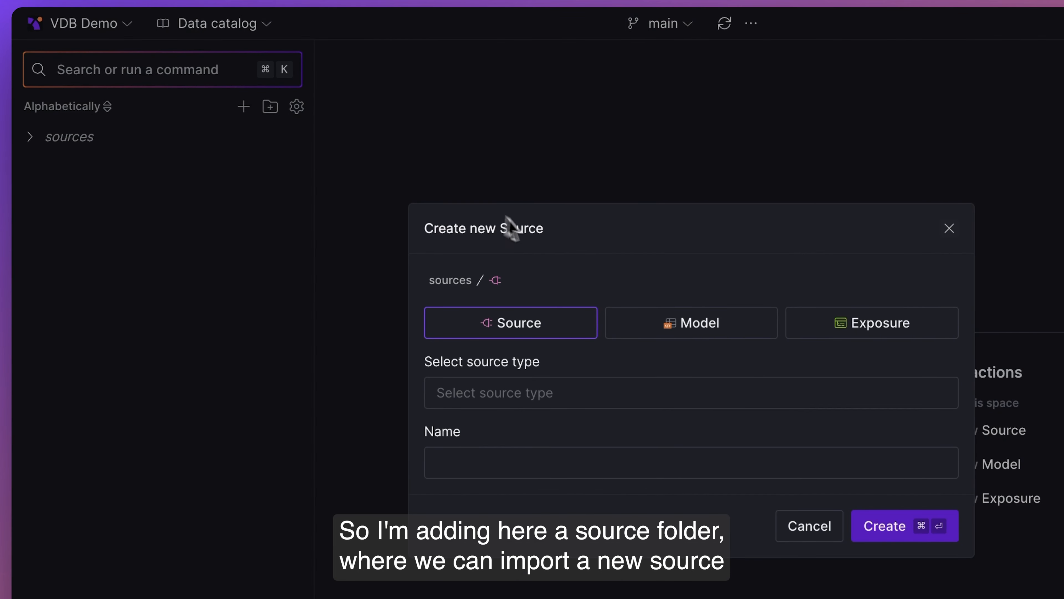
Step: Create a Google BigQuery (Airbyte) source named shop in the sources folder
{"action": "left_click", "coordinate": [675, 394]}
{"action": "type", "text": "b"}
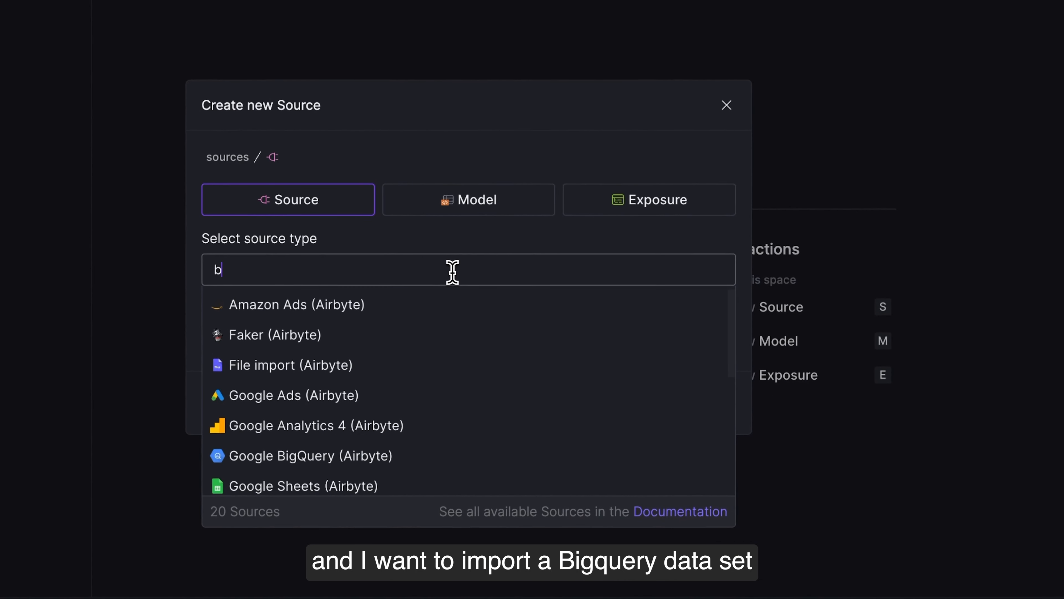
{"action": "type", "text": "igquery"}
{"action": "left_click", "coordinate": [461, 298]}
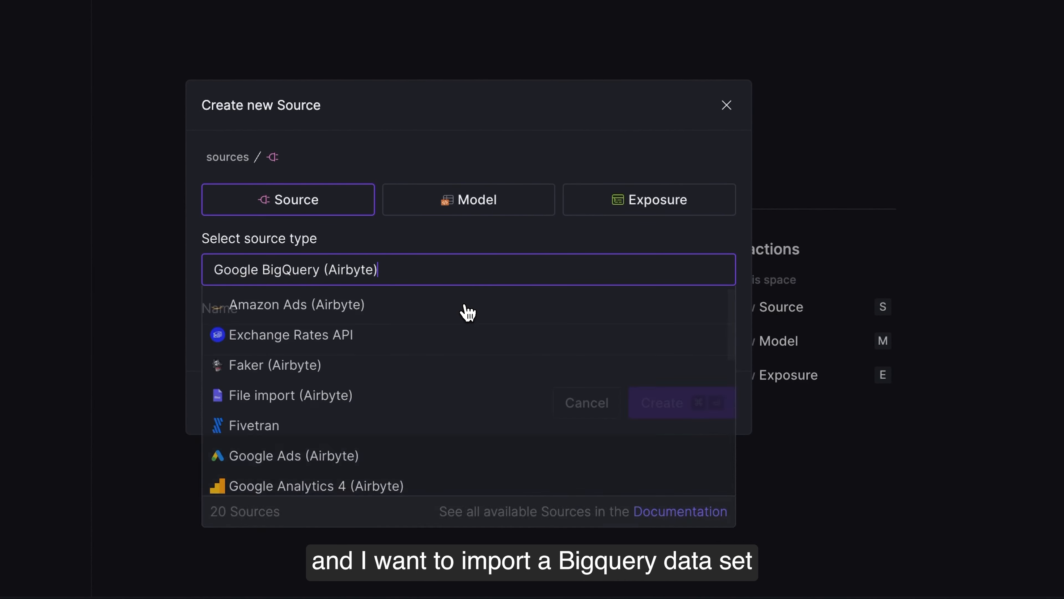
{"action": "type", "text": "sho"}
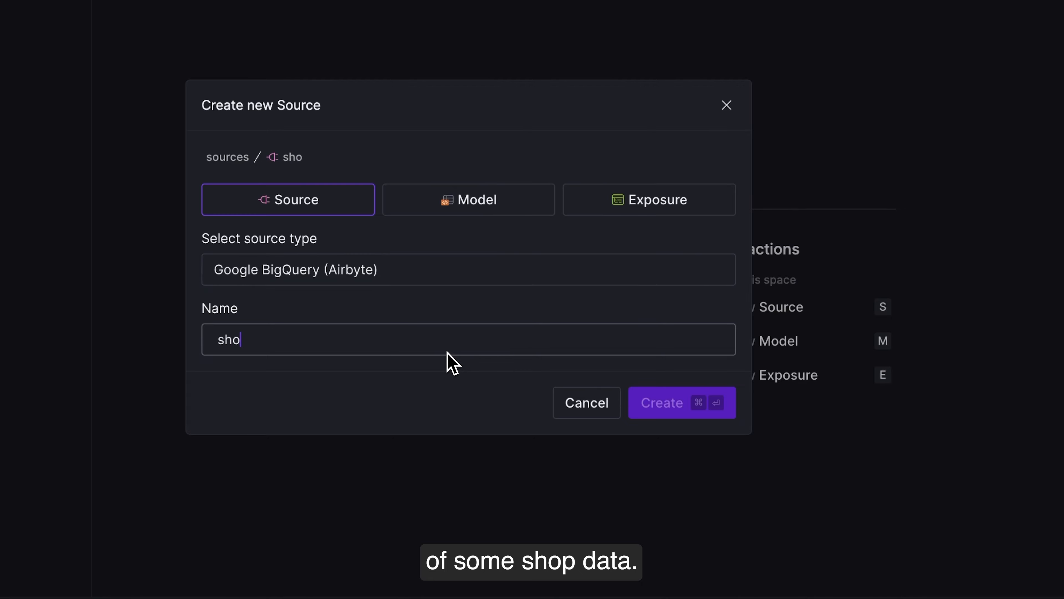
{"action": "type", "text": "p"}
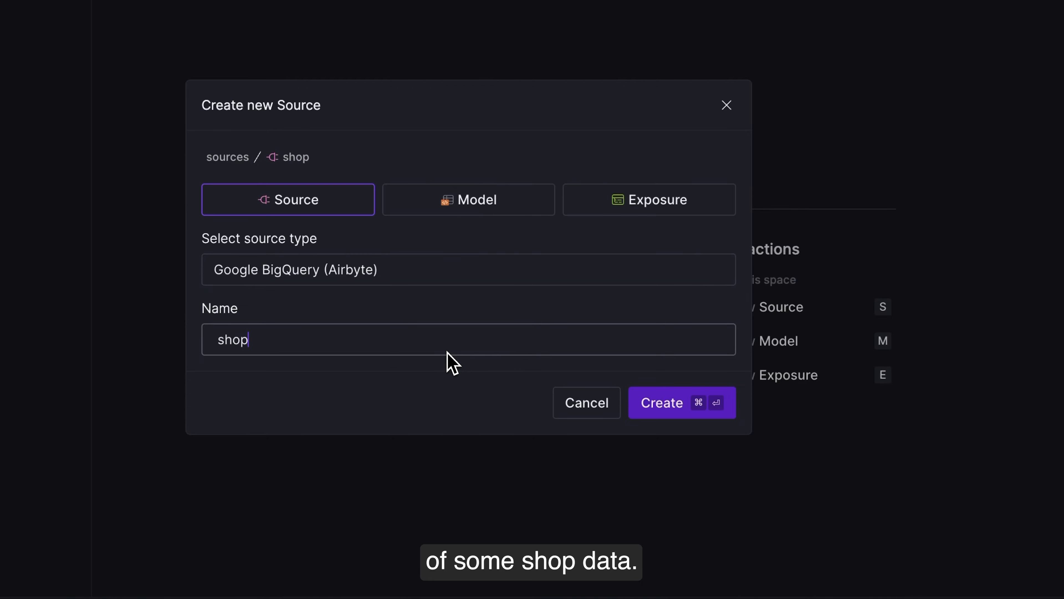
{"action": "left_click", "coordinate": [711, 413]}
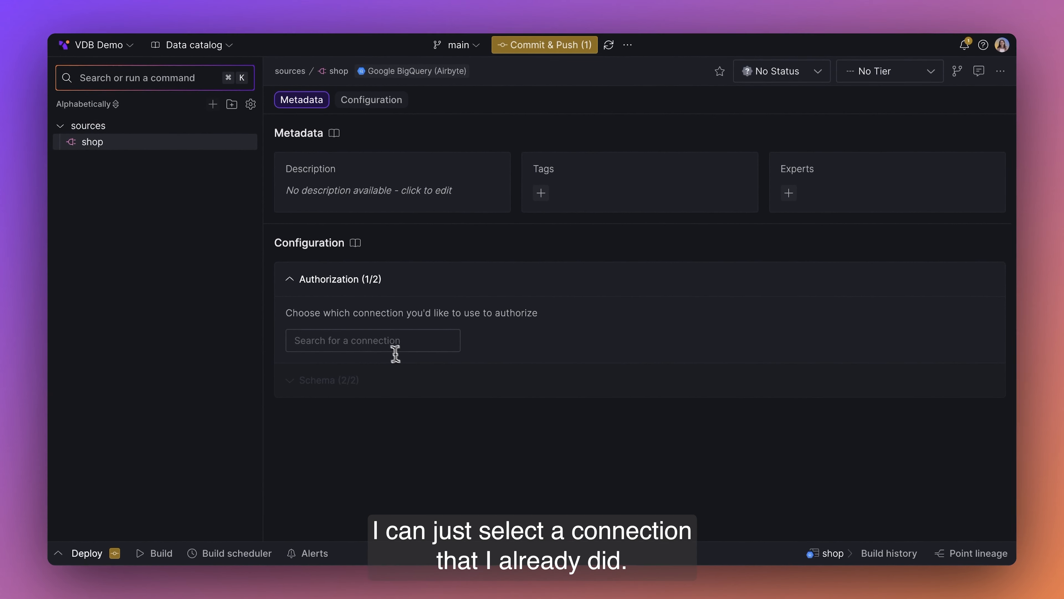
Step: Authorize the shop source with shop_connection and select all tables of the raw group for import
{"action": "left_click", "coordinate": [379, 341]}
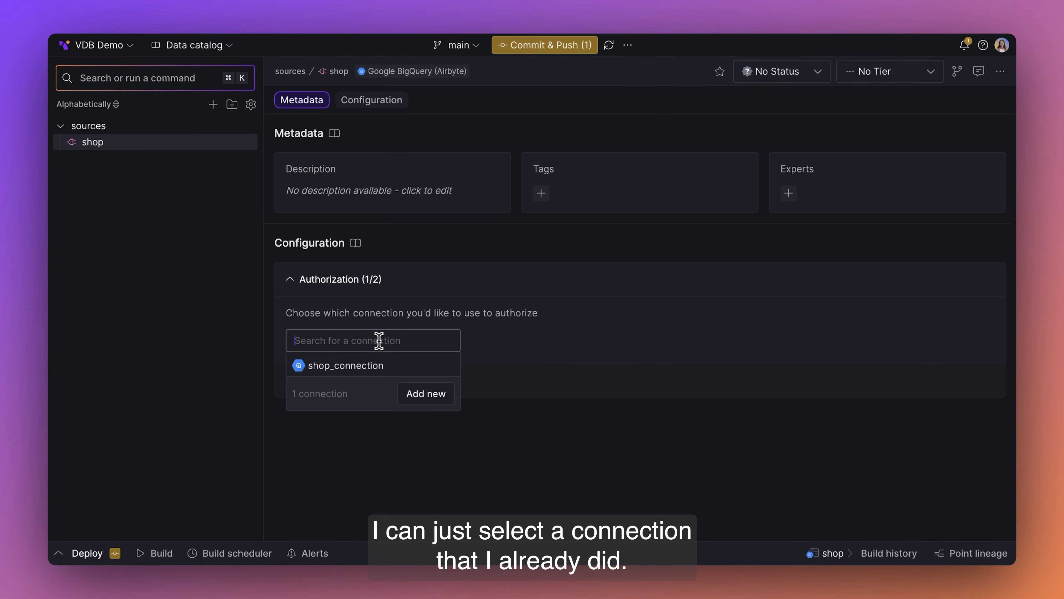
{"action": "left_click", "coordinate": [375, 375]}
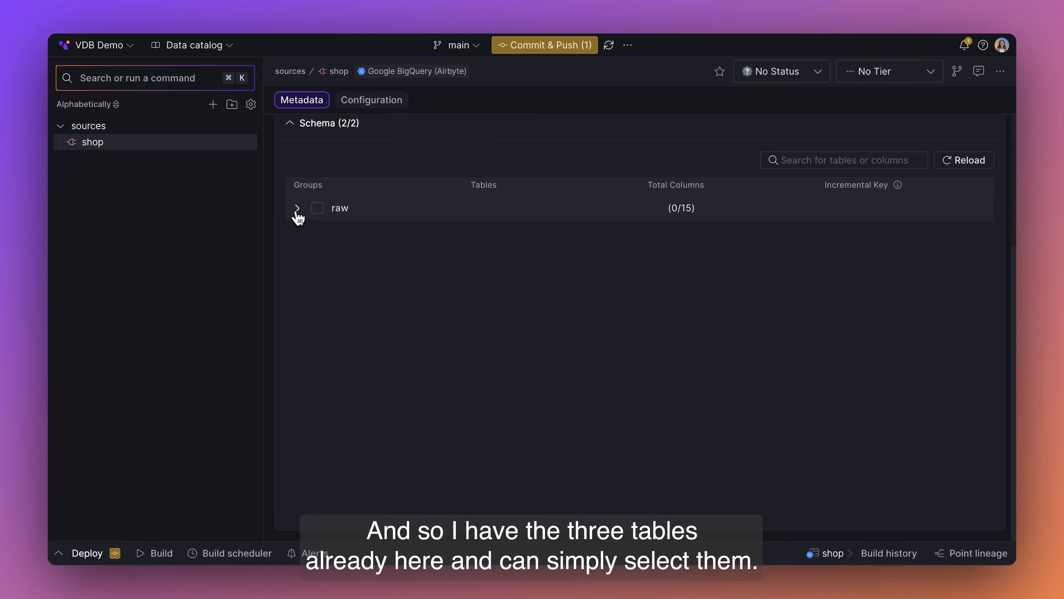
{"action": "left_click", "coordinate": [298, 209]}
{"action": "left_click", "coordinate": [317, 208]}
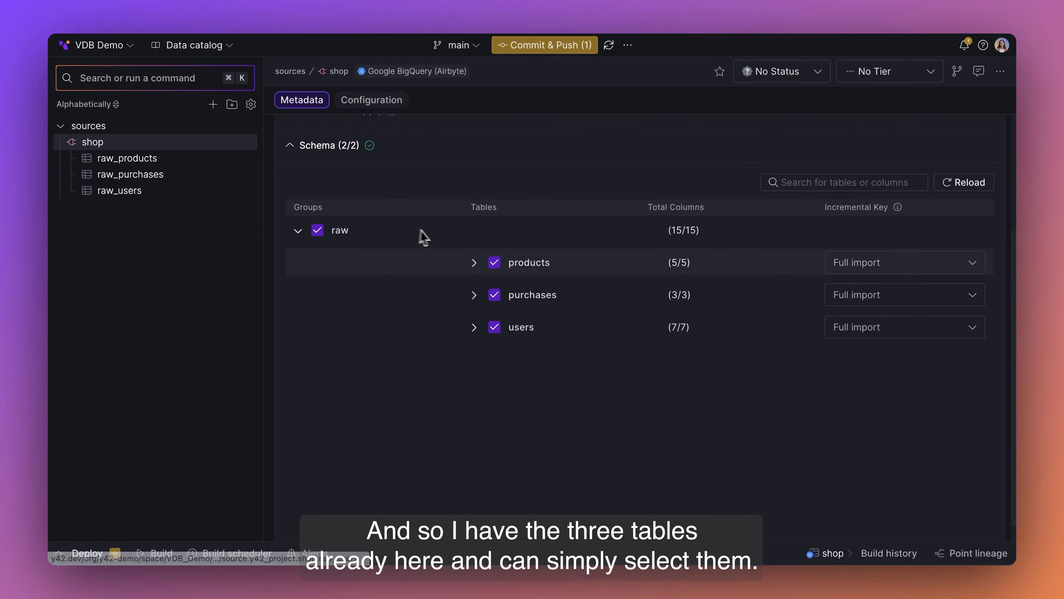
Step: Switch to the code editor and look through the shop.yml configuration in the sources folder
{"action": "left_click", "coordinate": [201, 44]}
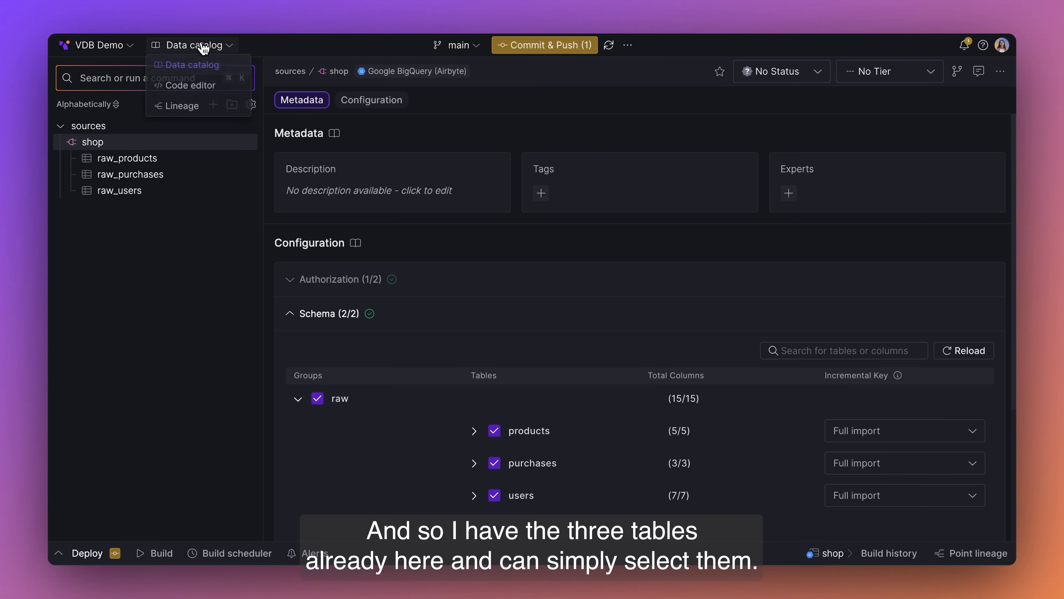
{"action": "left_click", "coordinate": [239, 89]}
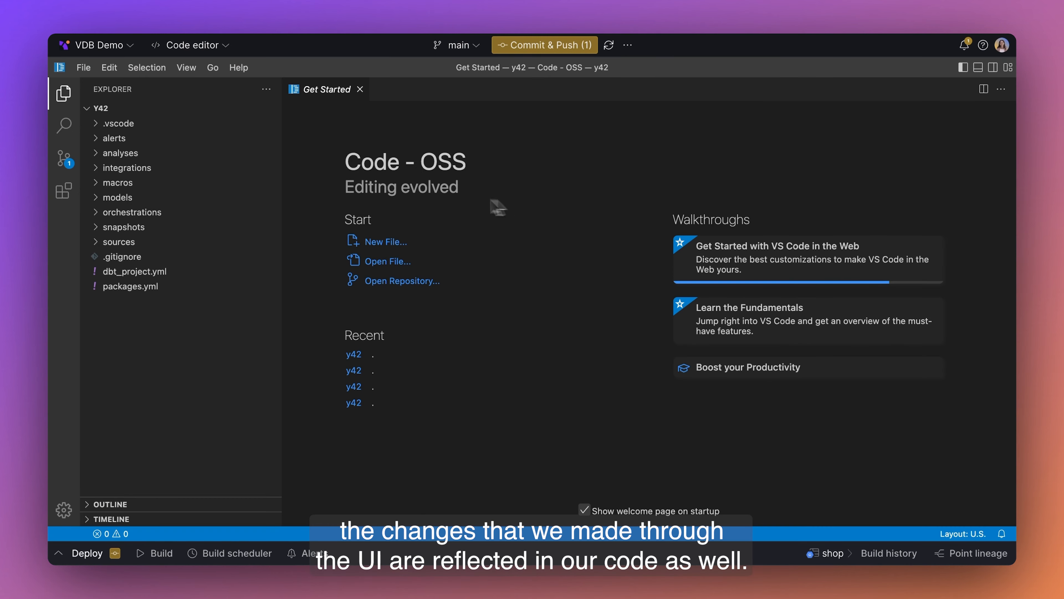
{"action": "left_click", "coordinate": [124, 242]}
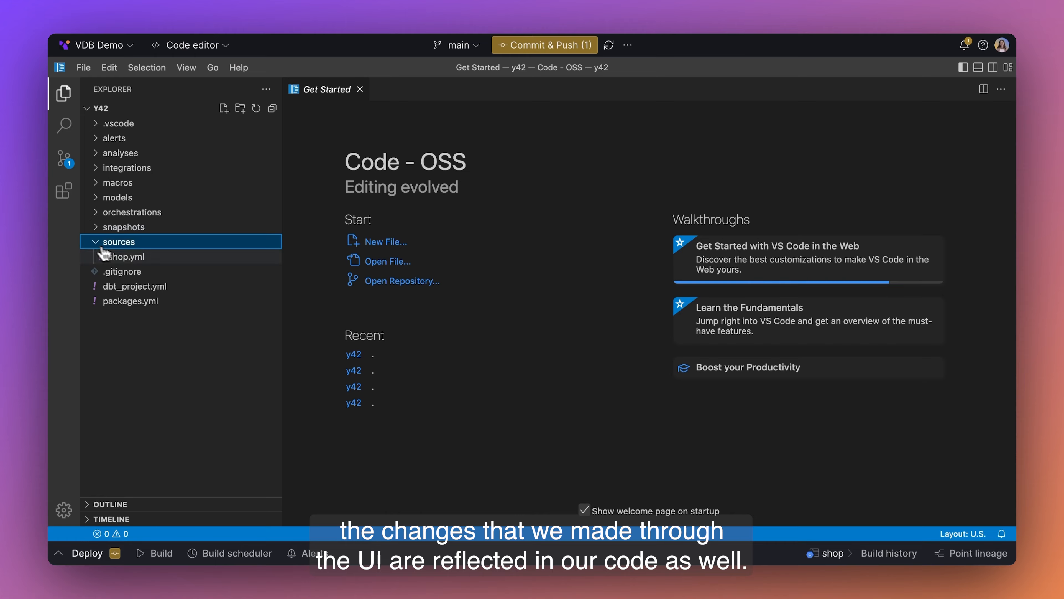
{"action": "left_click", "coordinate": [128, 257]}
{"action": "scroll", "coordinate": [520, 439], "scroll_direction": "down", "scroll_amount": 20}
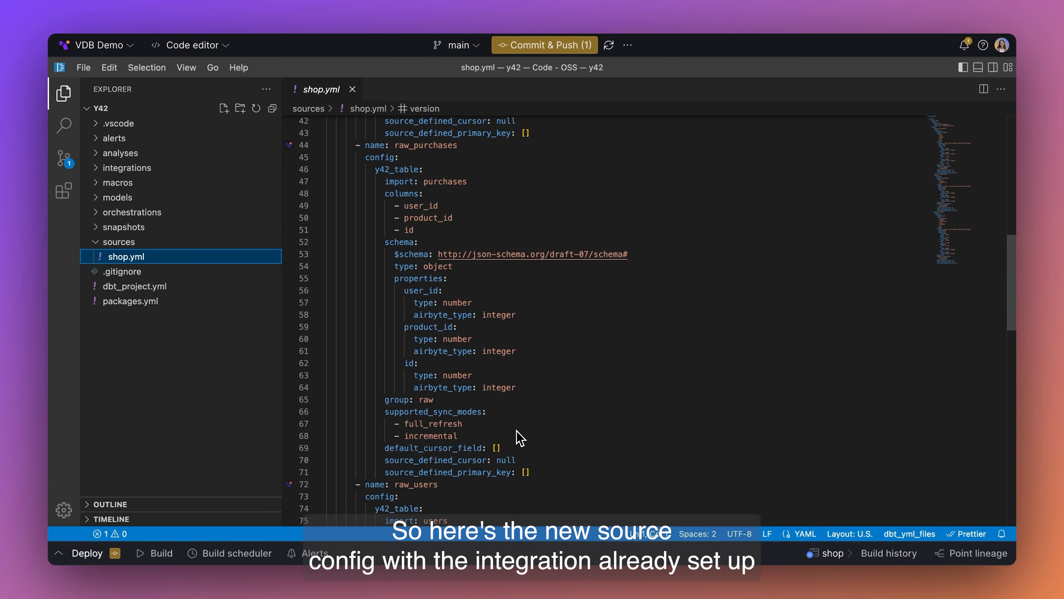
{"action": "scroll", "coordinate": [520, 438], "scroll_direction": "up", "scroll_amount": 20}
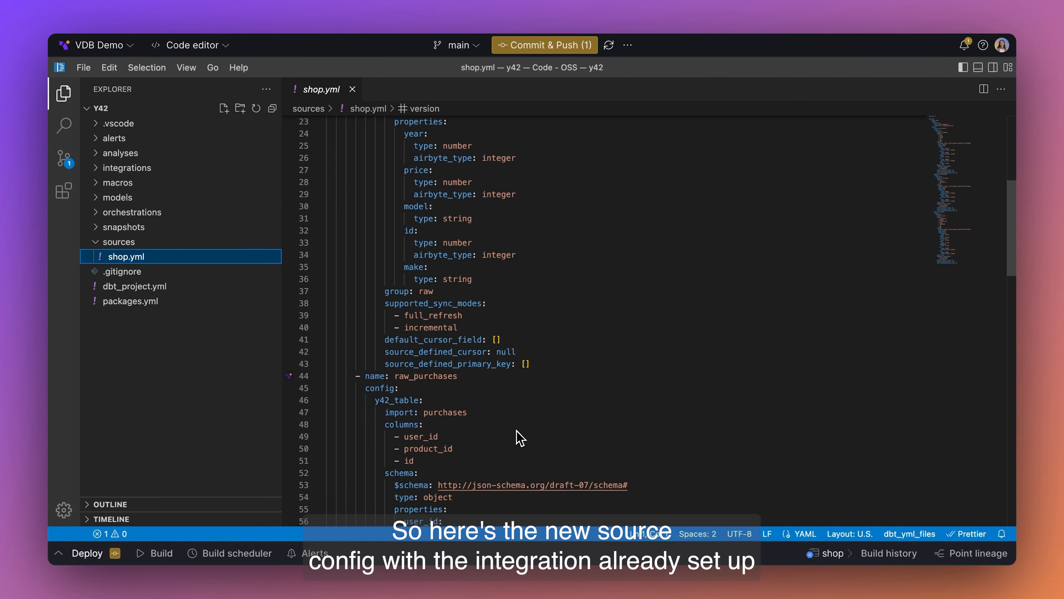
Step: Review the shop.yml diff and commit and push it with the title "Added sample shop data"
{"action": "left_click", "coordinate": [545, 45]}
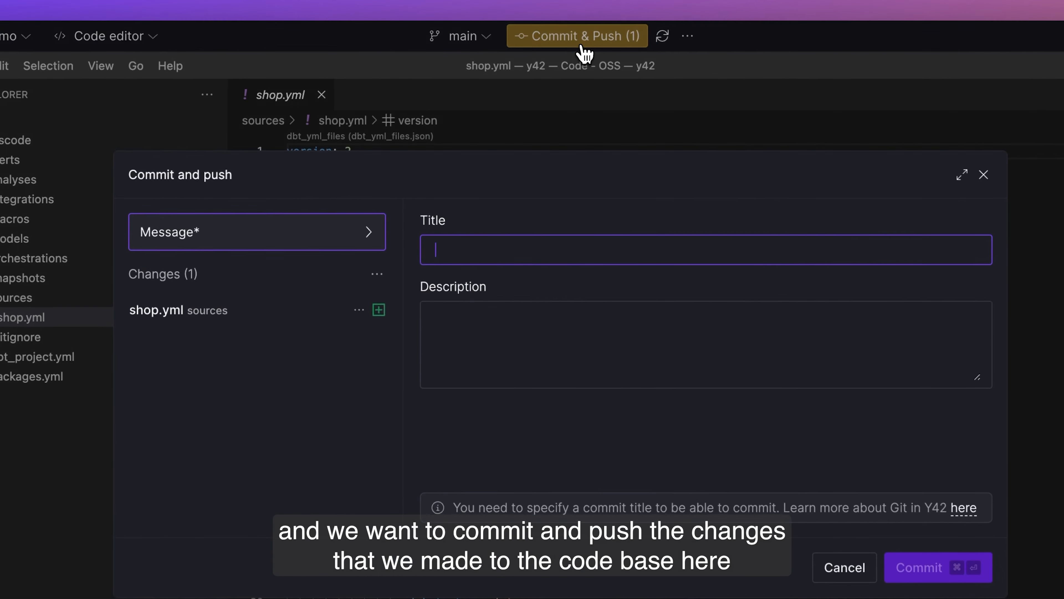
{"action": "left_click", "coordinate": [319, 313]}
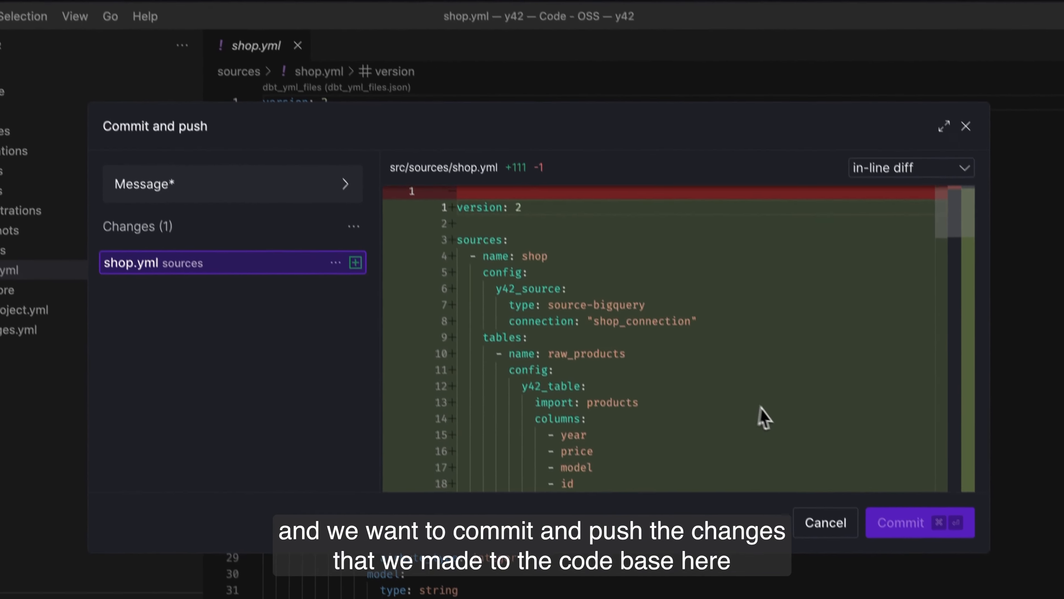
{"action": "scroll", "coordinate": [798, 470], "scroll_direction": "down", "scroll_amount": 20}
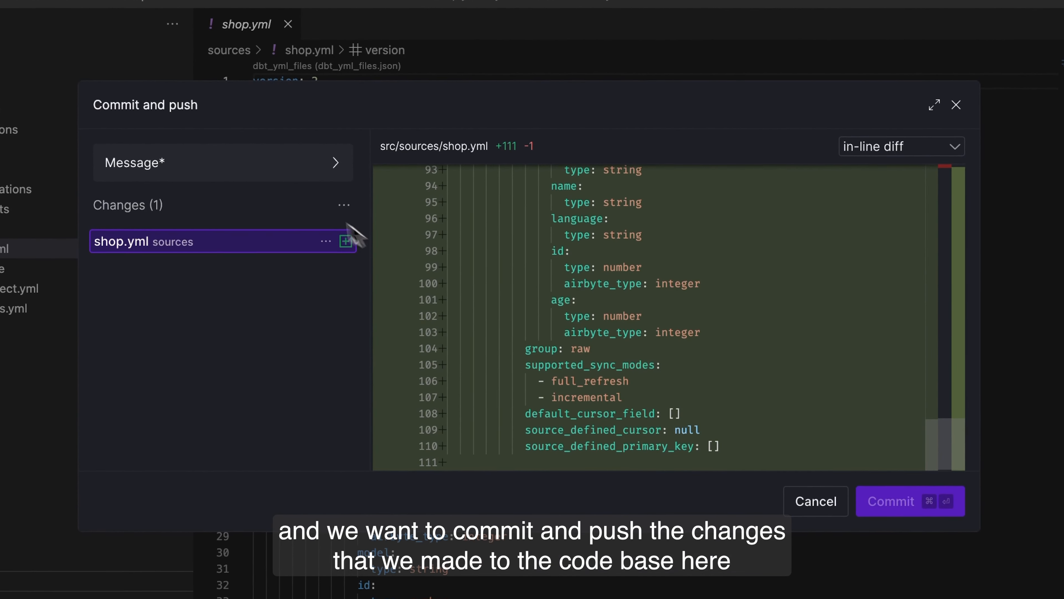
{"action": "left_click", "coordinate": [331, 172]}
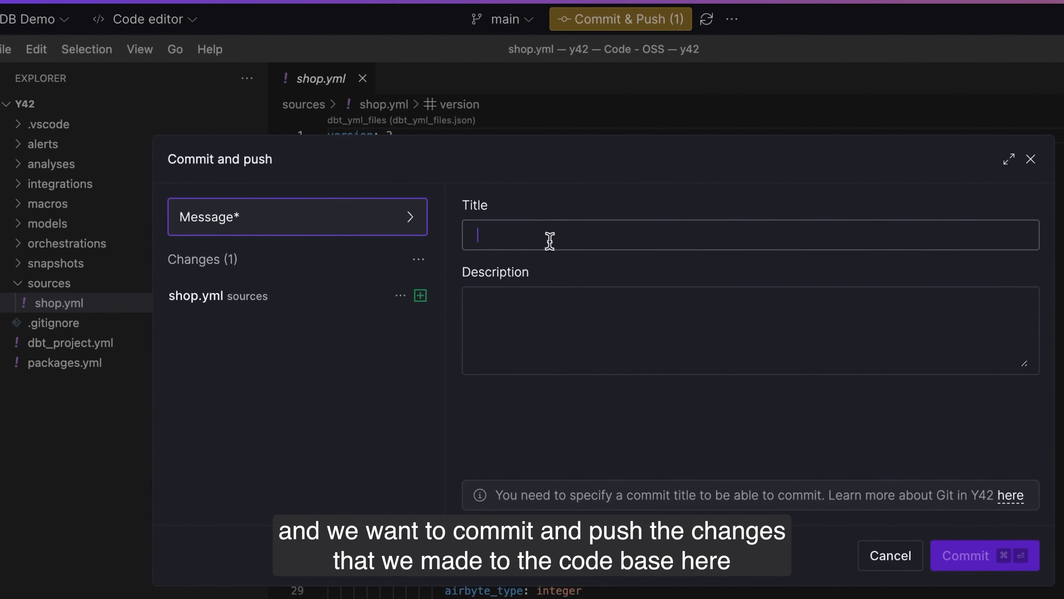
{"action": "type", "text": "Added sa"}
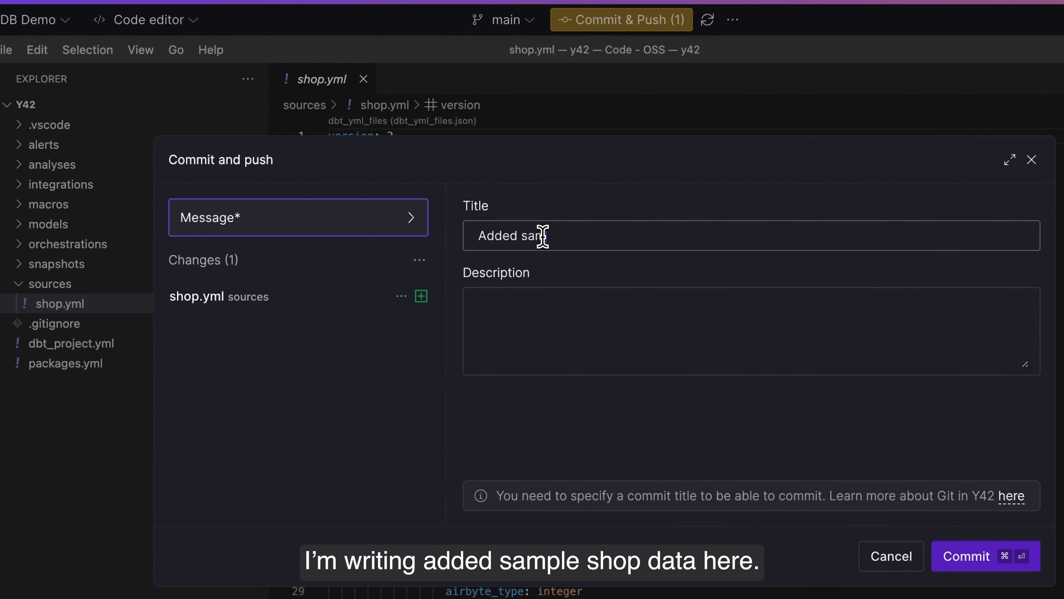
{"action": "type", "text": "mple shop data"}
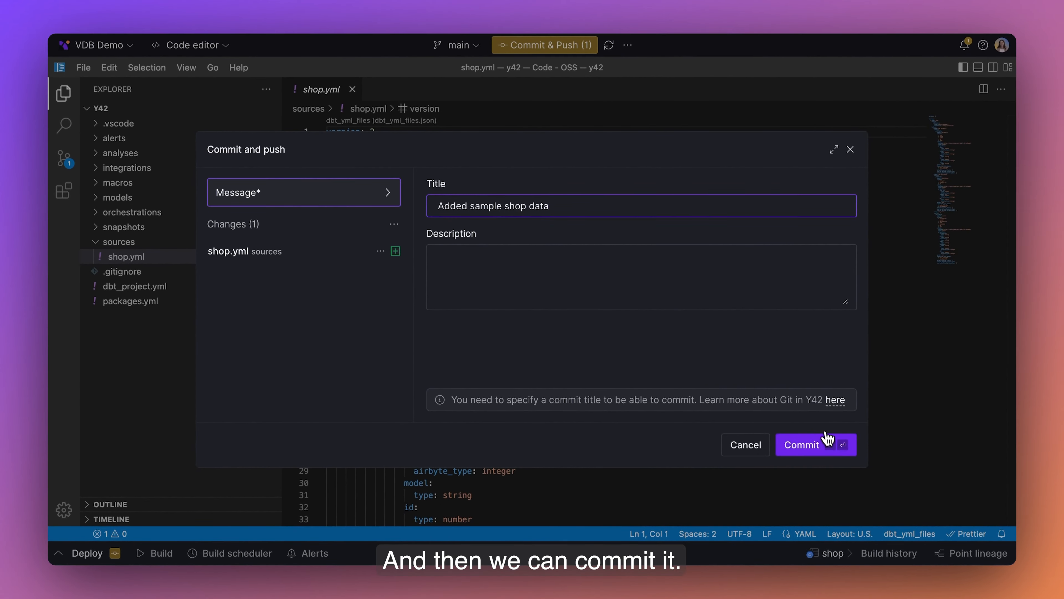
{"action": "left_click", "coordinate": [836, 448]}
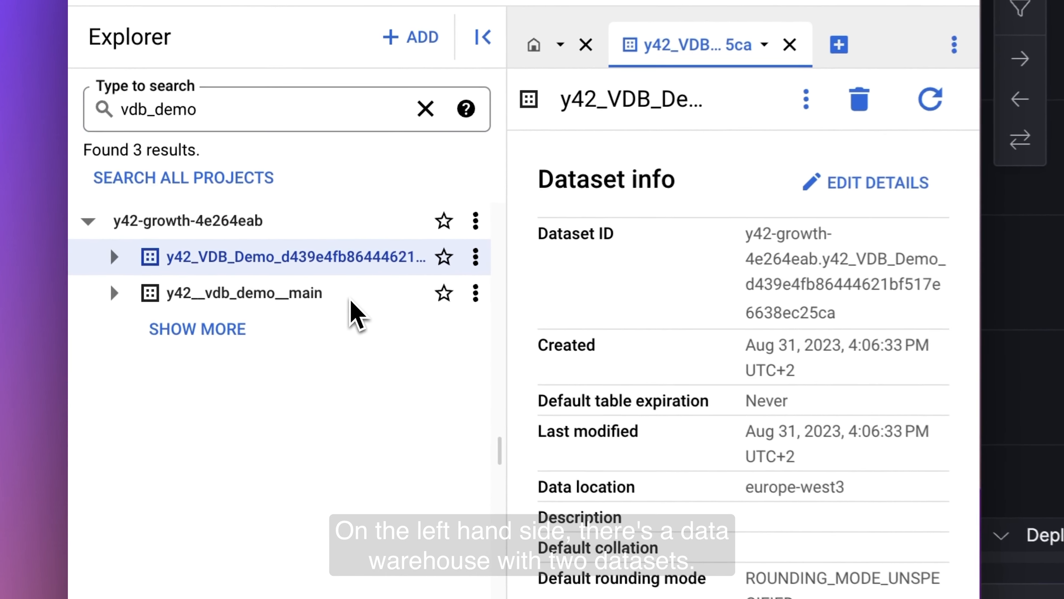
Step: In BigQuery, inspect the y42__vdb_demo__main dataset and the internal y42_VDB_Demo dataset
{"action": "left_click", "coordinate": [208, 253]}
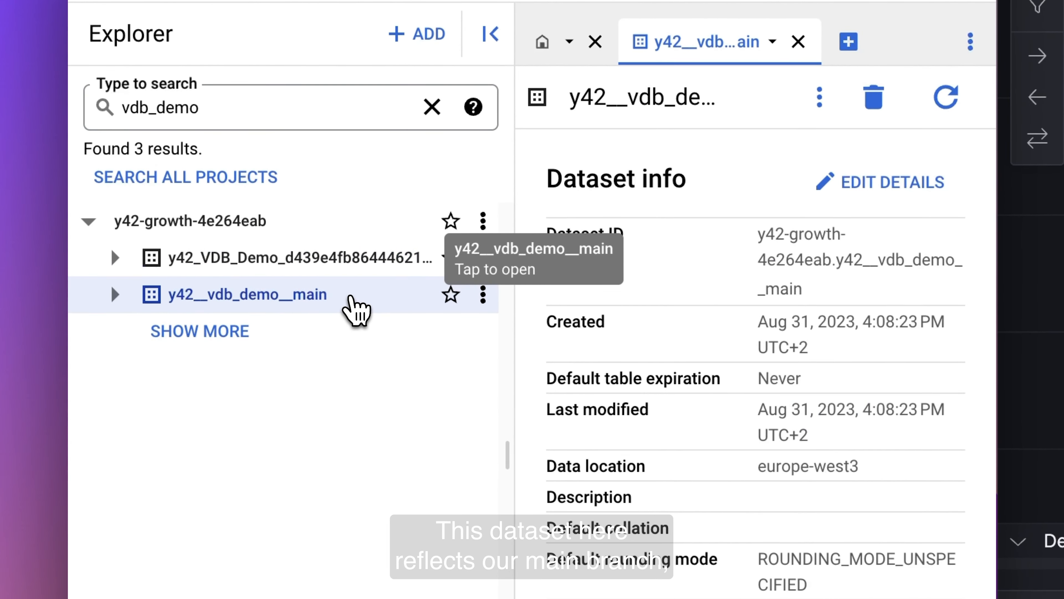
{"action": "left_click", "coordinate": [116, 297]}
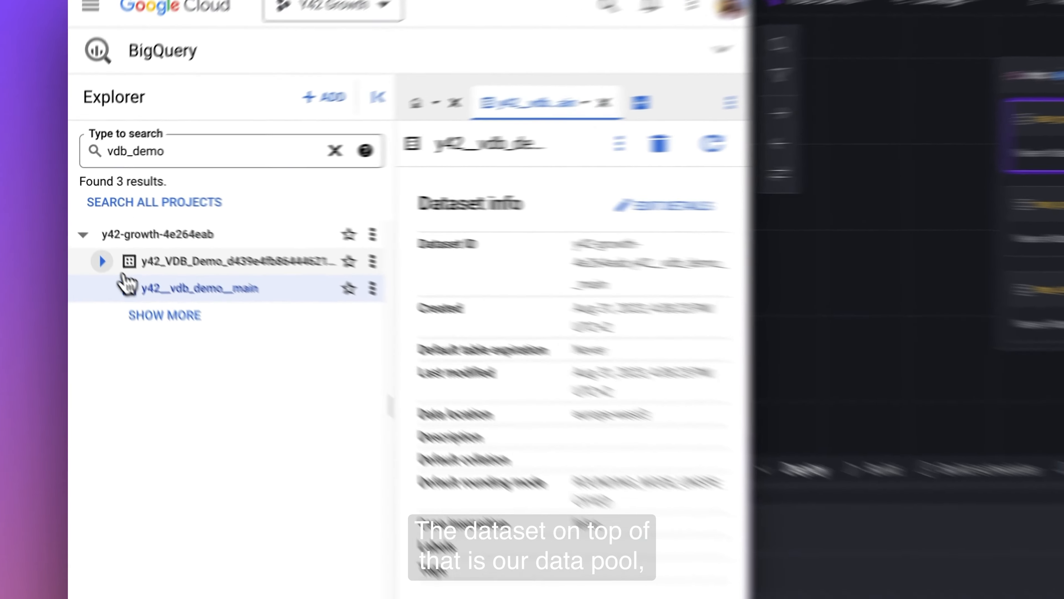
{"action": "left_click", "coordinate": [205, 262]}
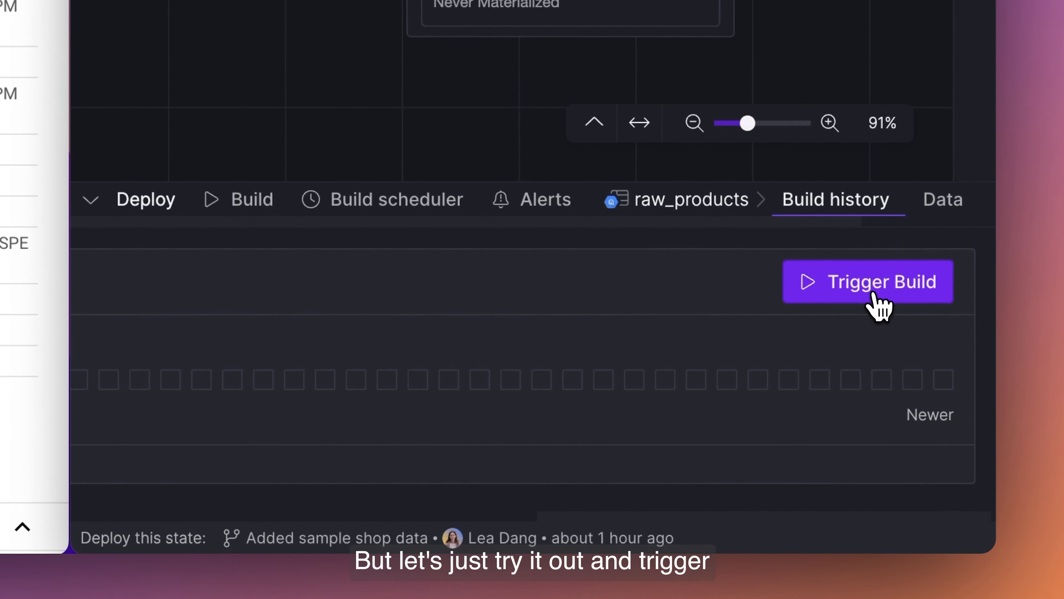
Step: In the Y42 lineage view, trigger a full import build of raw_products and check its build details
{"action": "left_click", "coordinate": [875, 299]}
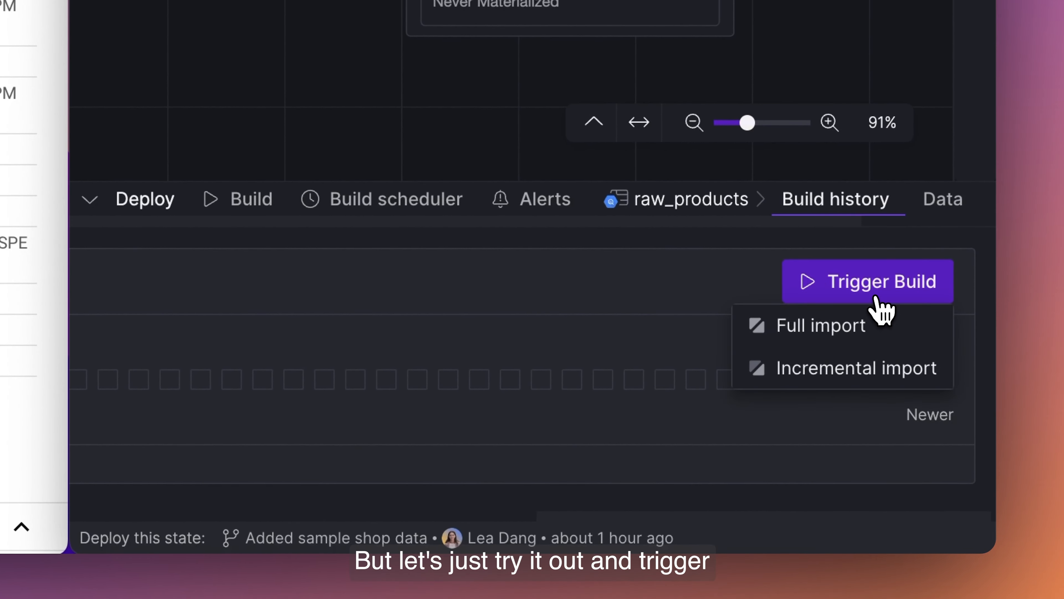
{"action": "left_click", "coordinate": [918, 334]}
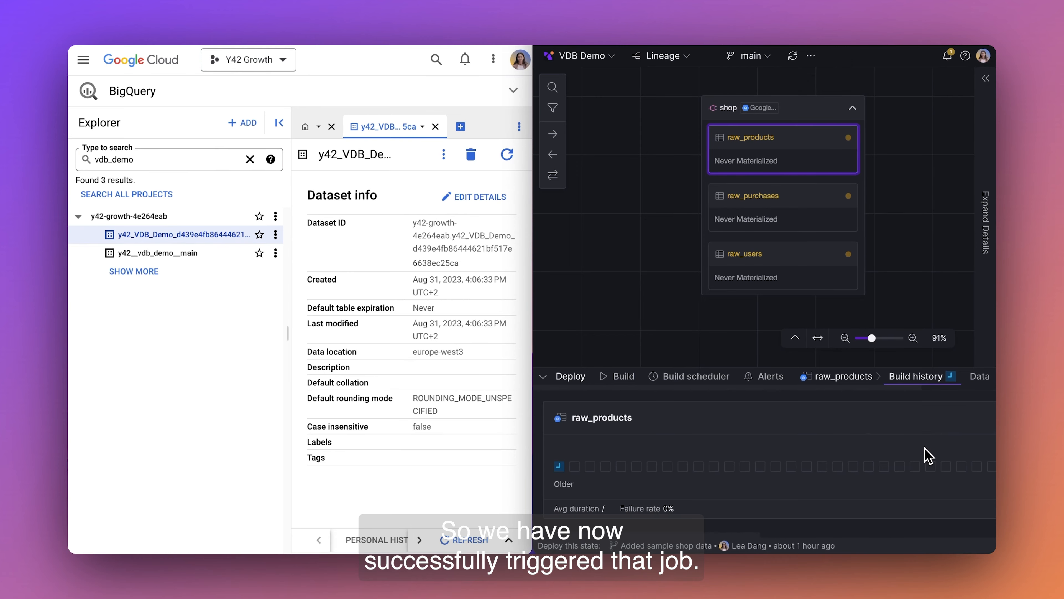
{"action": "left_click", "coordinate": [560, 467]}
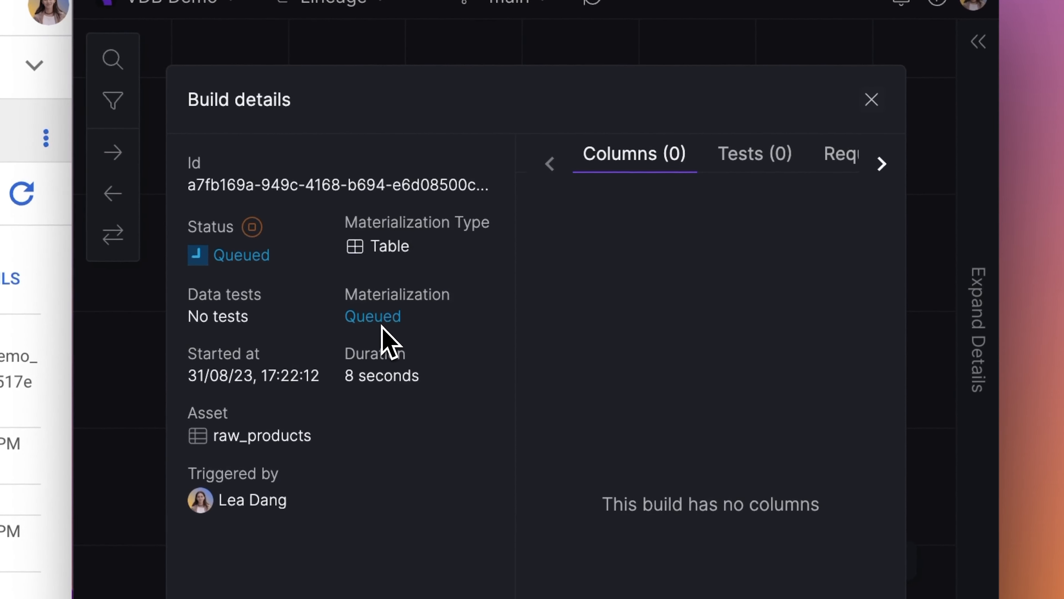
{"action": "left_click", "coordinate": [872, 100]}
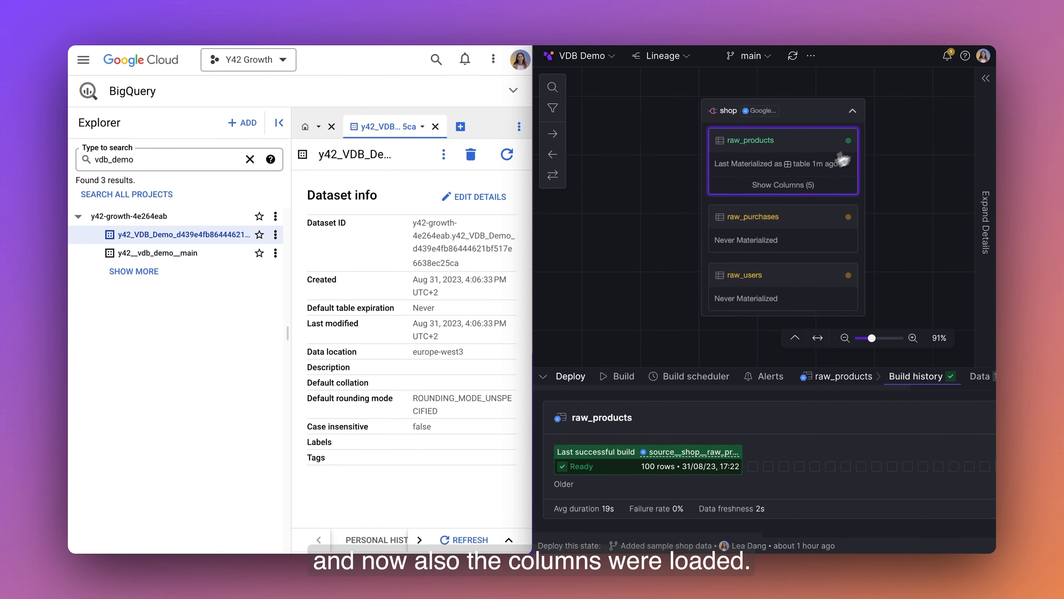
Step: Compare the columns of raw_products with the schema of the table in BigQuery's internal y42_VDB_Demo dataset
{"action": "left_click", "coordinate": [783, 184]}
{"action": "left_click", "coordinate": [783, 186]}
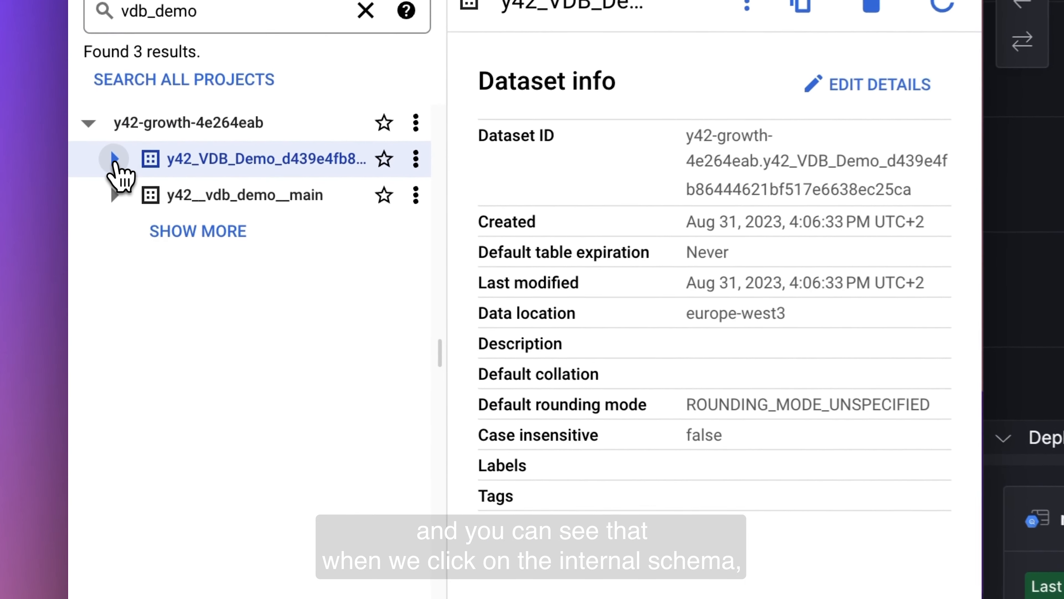
{"action": "left_click", "coordinate": [114, 158]}
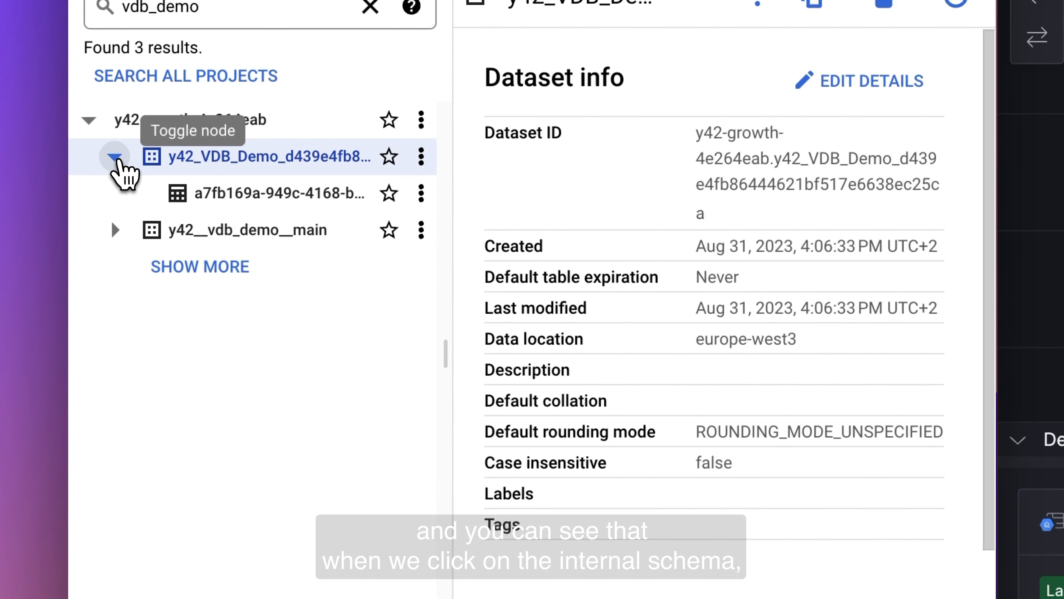
{"action": "left_click", "coordinate": [308, 212]}
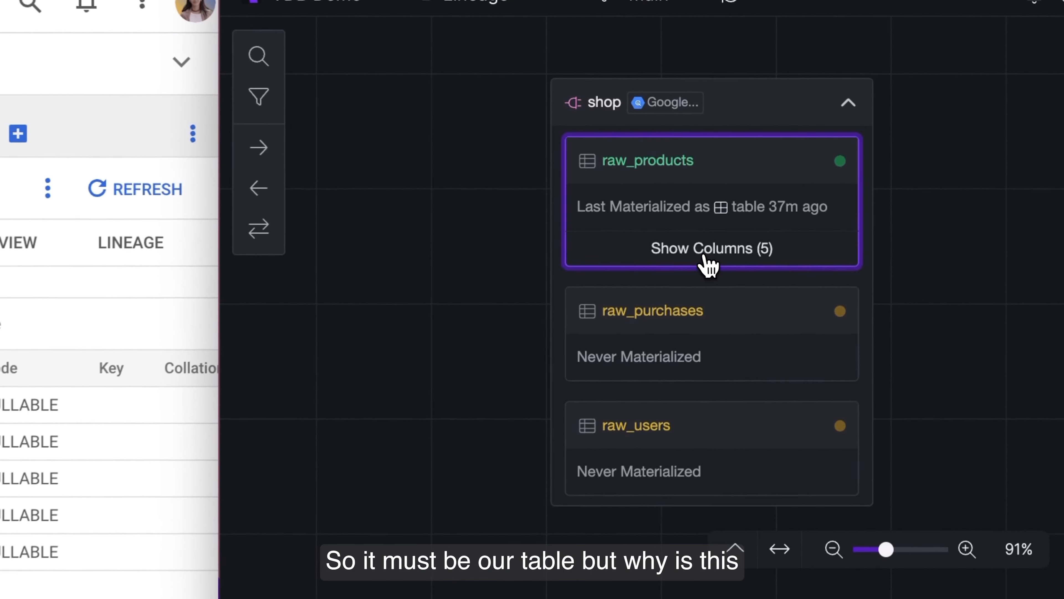
{"action": "left_click", "coordinate": [781, 186]}
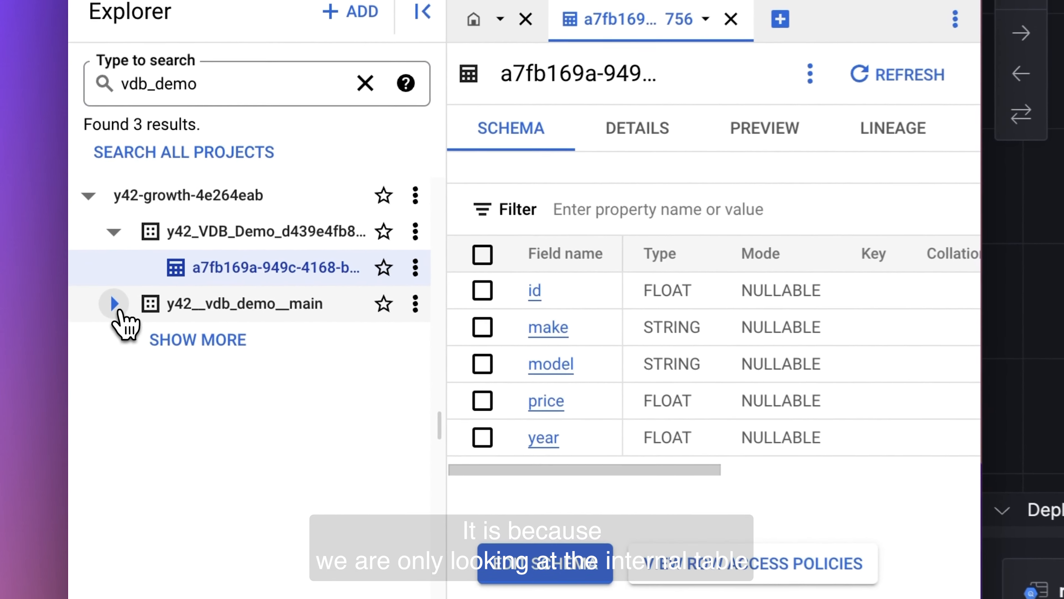
Step: Open the schema of the shop raw products view in the y42__vdb_demo__main dataset in BigQuery
{"action": "left_click", "coordinate": [105, 291]}
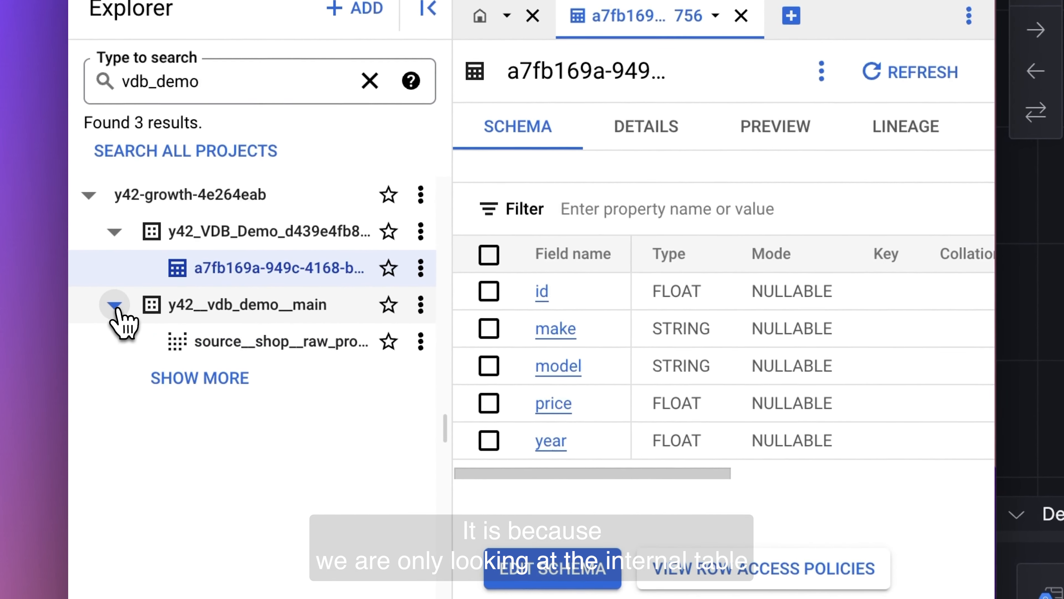
{"action": "left_click", "coordinate": [333, 350]}
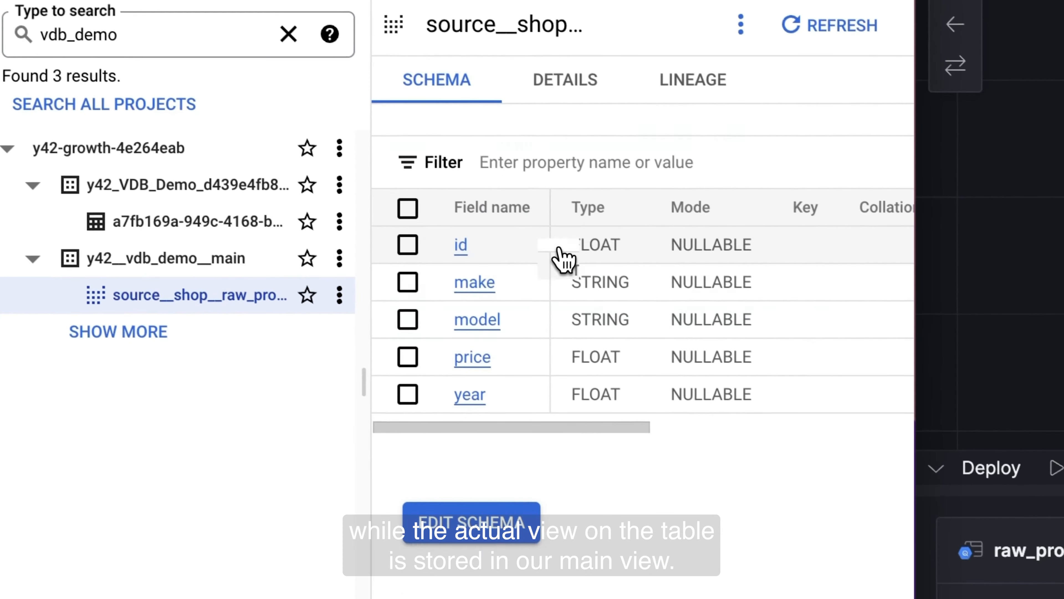
Step: Switch to the Y42 lineage, expand the details of the mrt_users model and review its join query
{"action": "left_click", "coordinate": [637, 292]}
{"action": "left_click", "coordinate": [520, 302]}
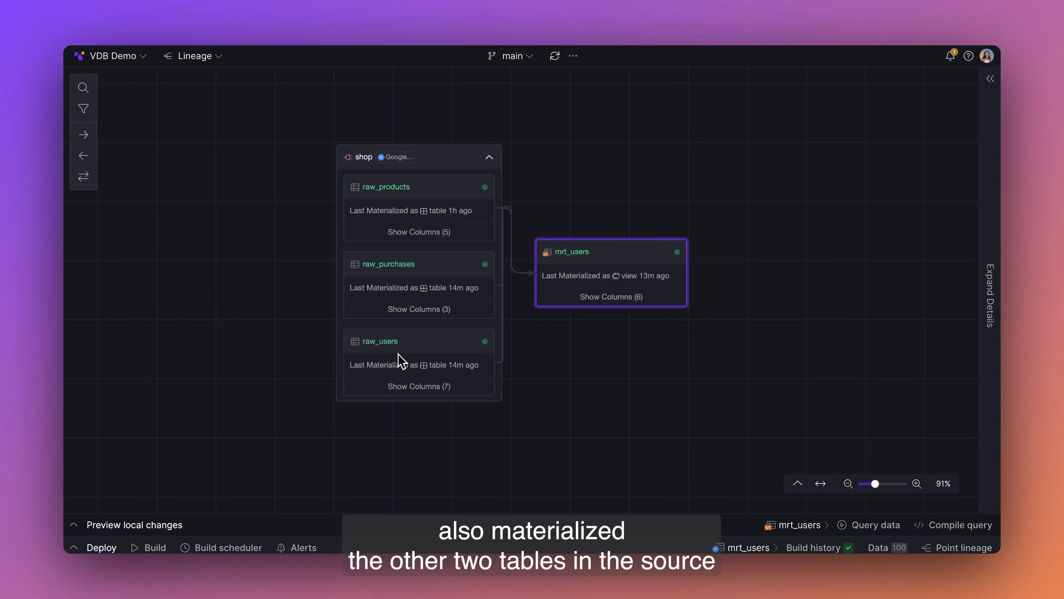
{"action": "scroll", "coordinate": [589, 267], "scroll_direction": "right", "scroll_amount": 4}
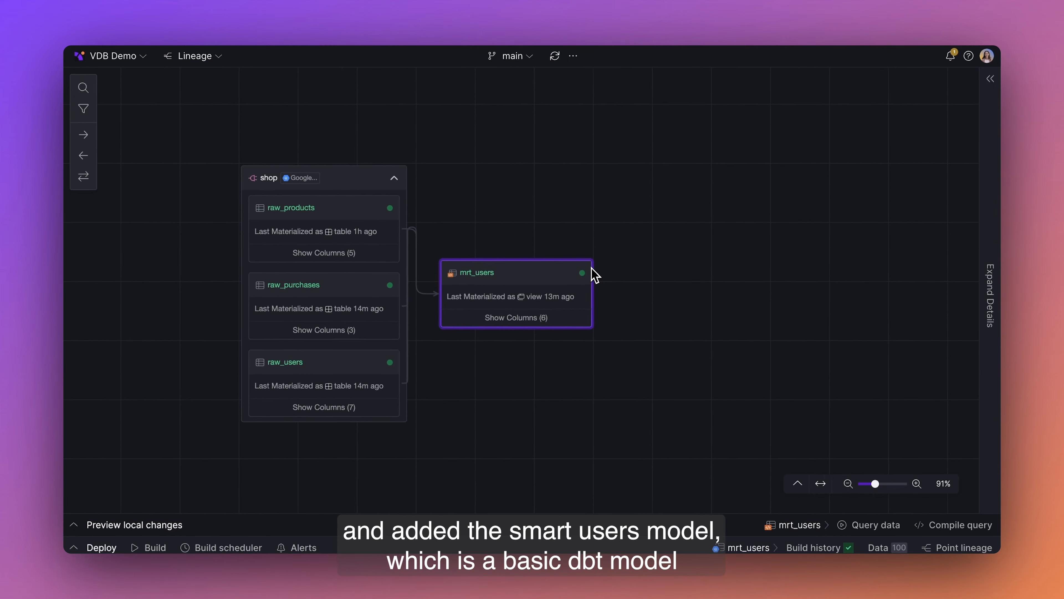
{"action": "left_click", "coordinate": [992, 83]}
{"action": "scroll", "coordinate": [952, 336], "scroll_direction": "down", "scroll_amount": 10}
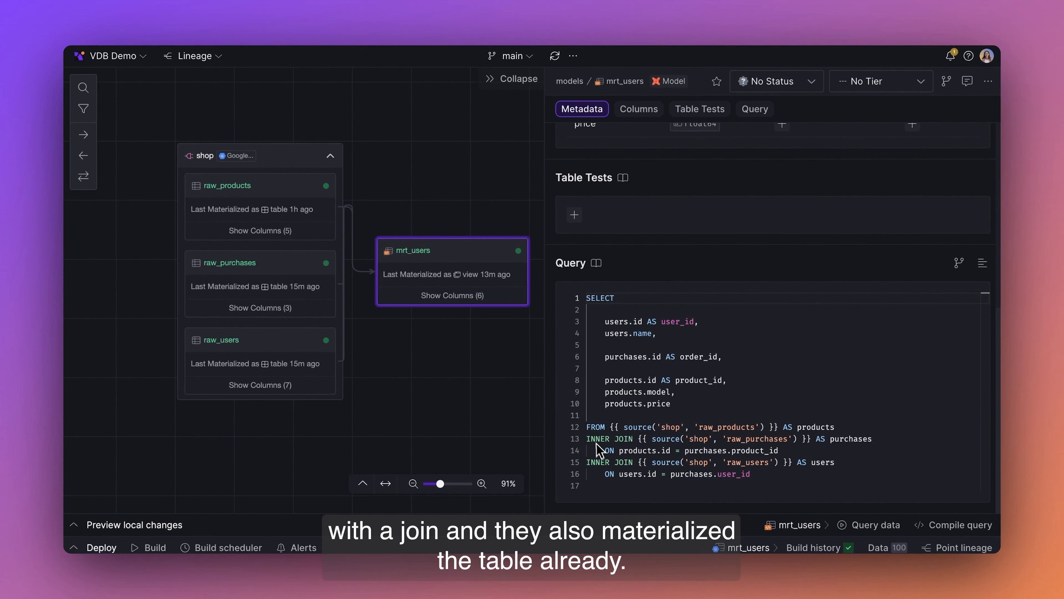
{"action": "scroll", "coordinate": [438, 386], "scroll_direction": "right", "scroll_amount": 1}
{"action": "scroll", "coordinate": [438, 386], "scroll_direction": "up", "scroll_amount": 1}
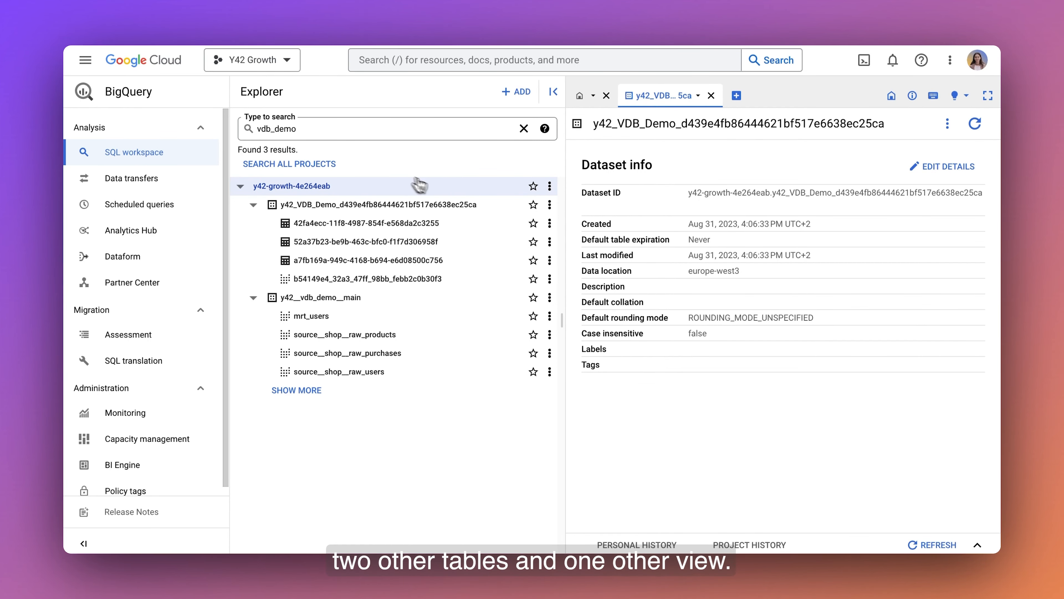
Step: In BigQuery, inspect the tables and view in the internal y42_VDB_Demo dataset, then collapse it
{"action": "left_click", "coordinate": [461, 206]}
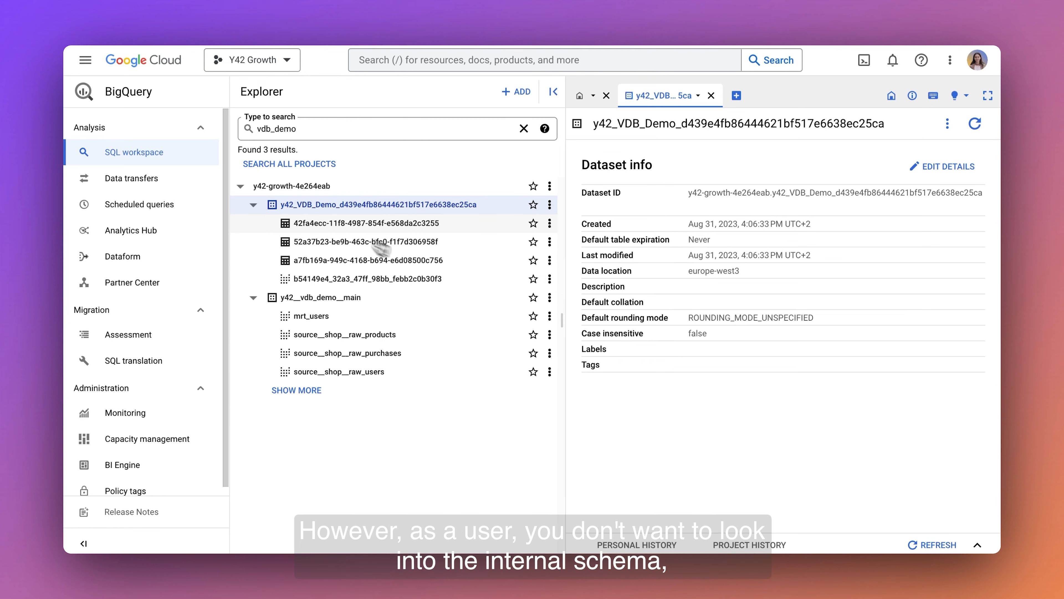
{"action": "left_click", "coordinate": [254, 205]}
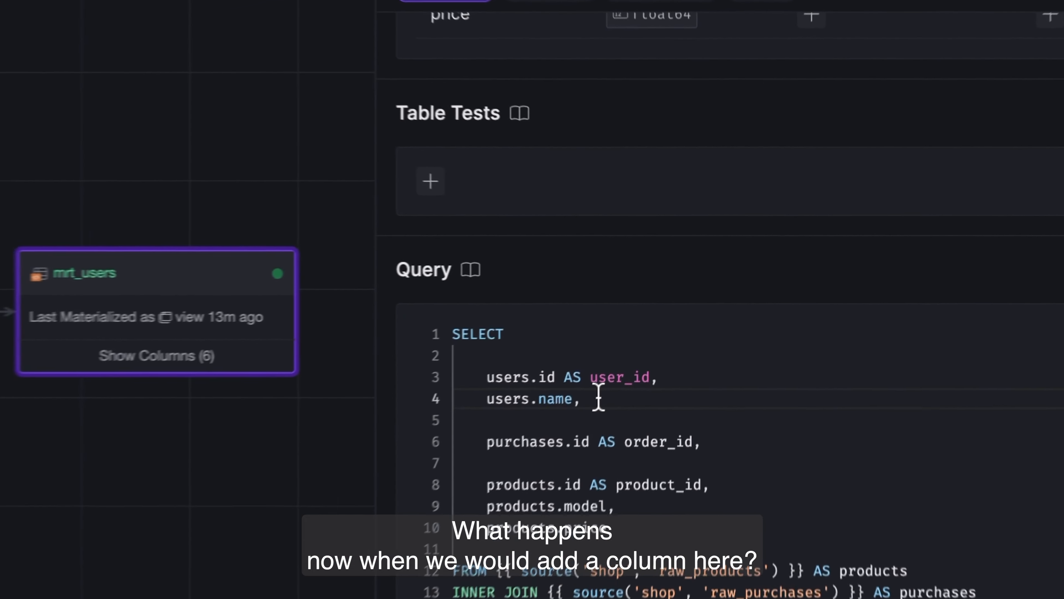
Step: In Y42, add the column users.language on a new line after users.name in the mrt_users query
{"action": "left_click", "coordinate": [666, 333]}
{"action": "key", "text": "Return"}
{"action": "type", "text": "users.language,"}
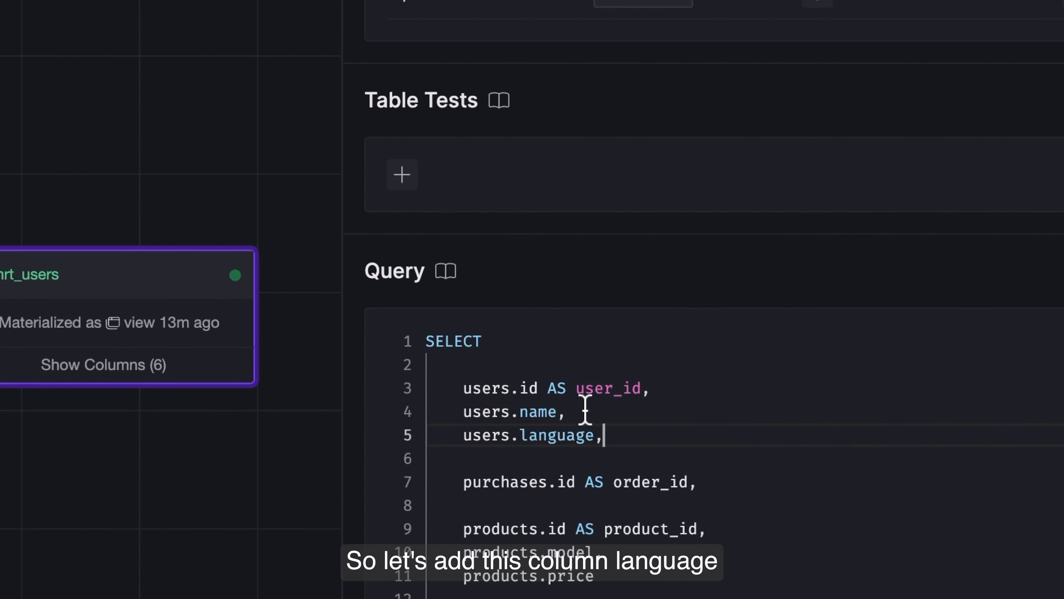
Step: Commit and push the mrt_users.sql change with the title "Added language to mrt_users"
{"action": "left_click", "coordinate": [544, 52]}
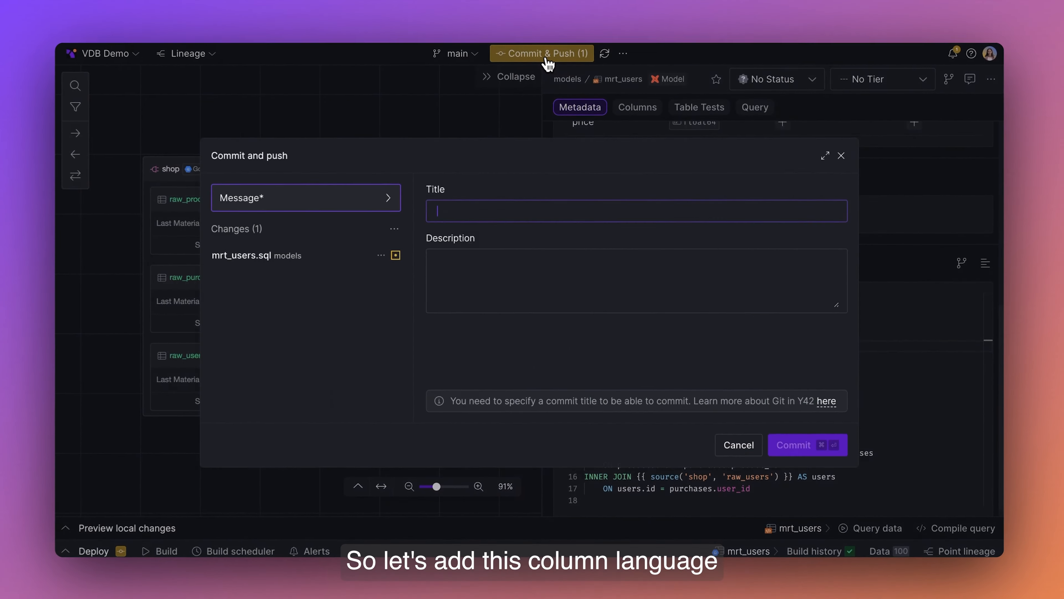
{"action": "type", "text": "Added"}
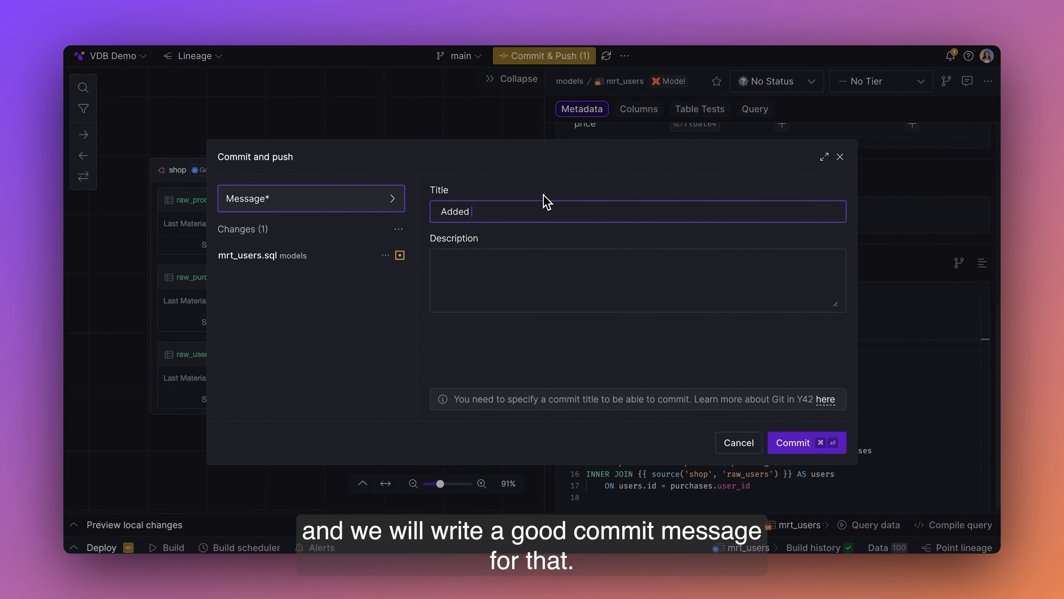
{"action": "type", "text": " langu"}
{"action": "type", "text": "age to "}
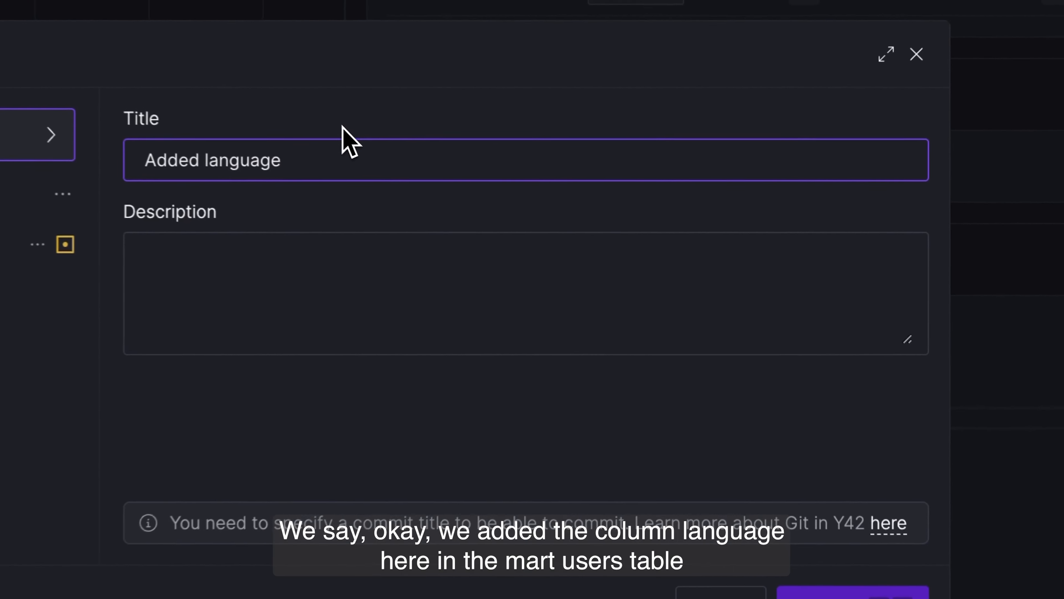
{"action": "type", "text": "mrt_"}
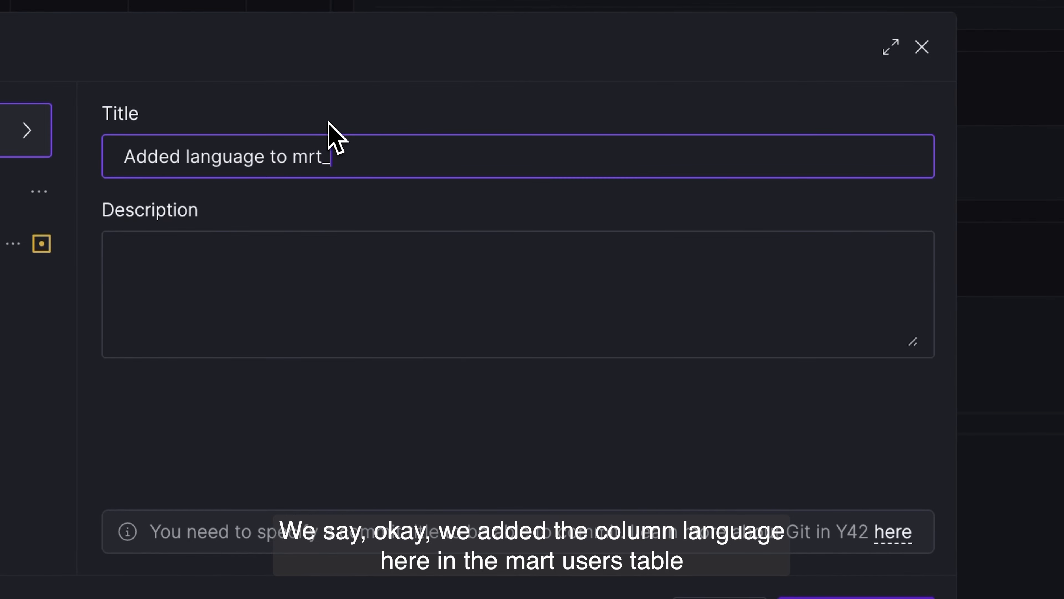
{"action": "type", "text": "users"}
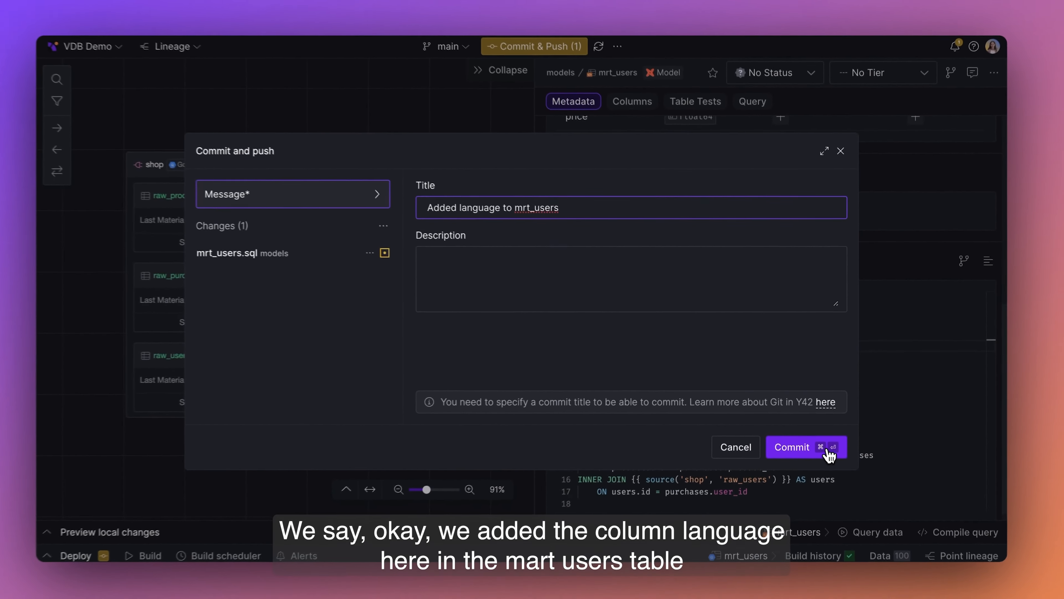
{"action": "left_click", "coordinate": [828, 452]}
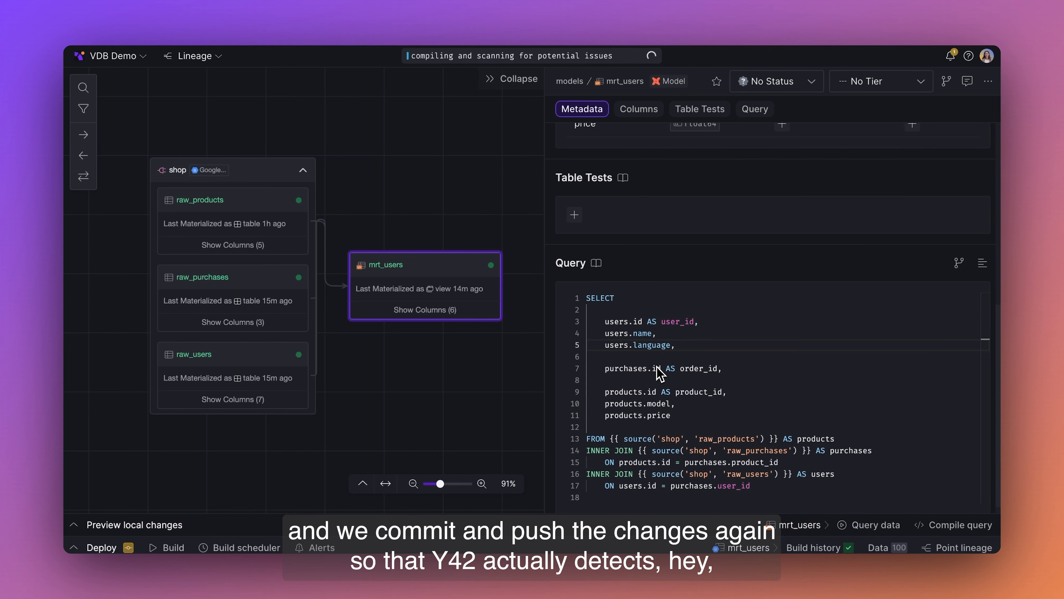
Step: Open the build history of mrt_users, trigger a full import and dismiss the job notification
{"action": "left_click", "coordinate": [836, 548]}
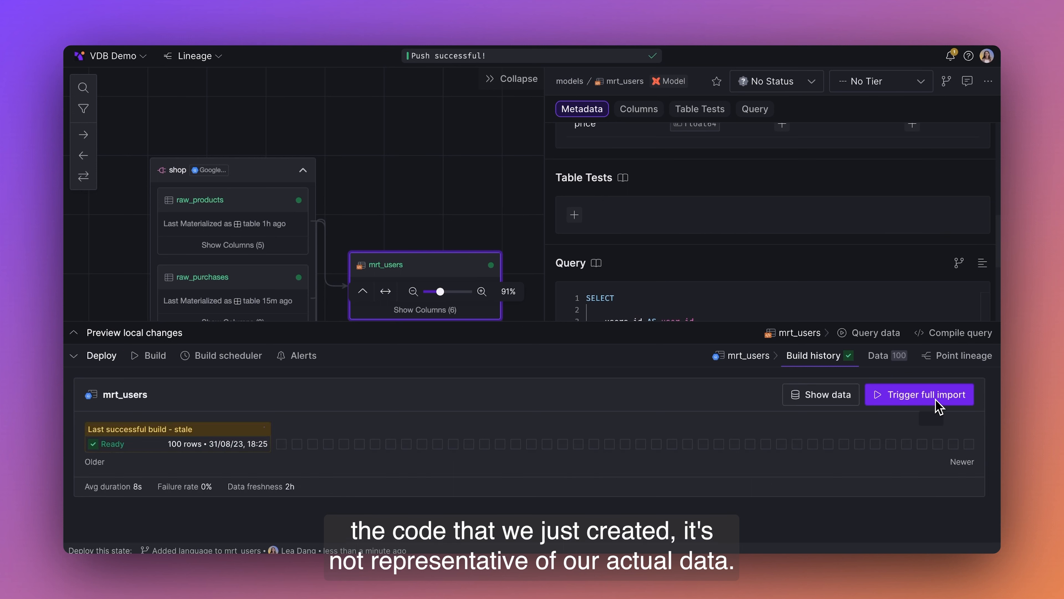
{"action": "left_click", "coordinate": [937, 404]}
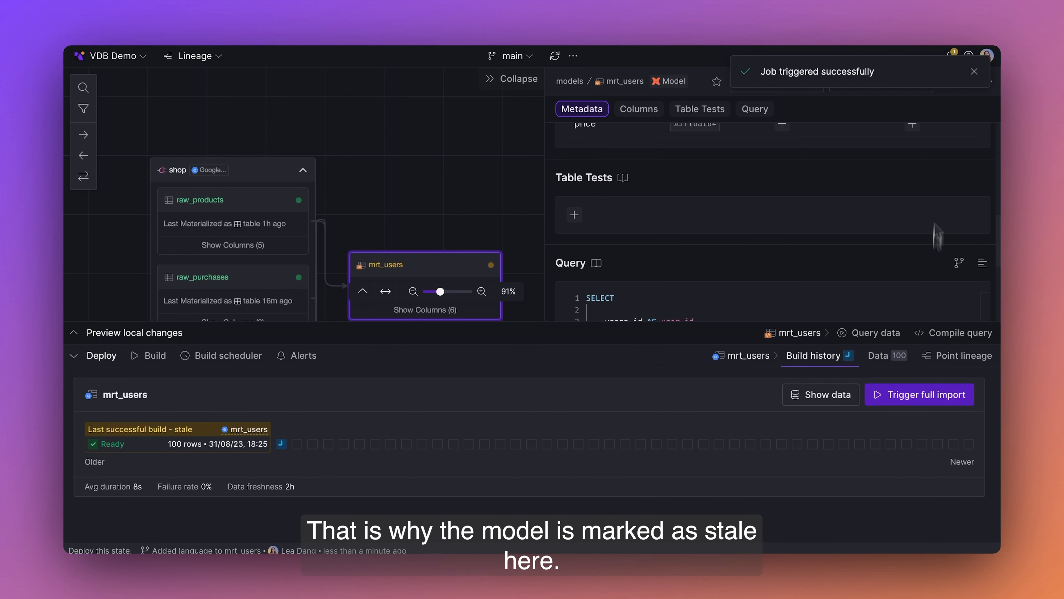
{"action": "left_click", "coordinate": [976, 73]}
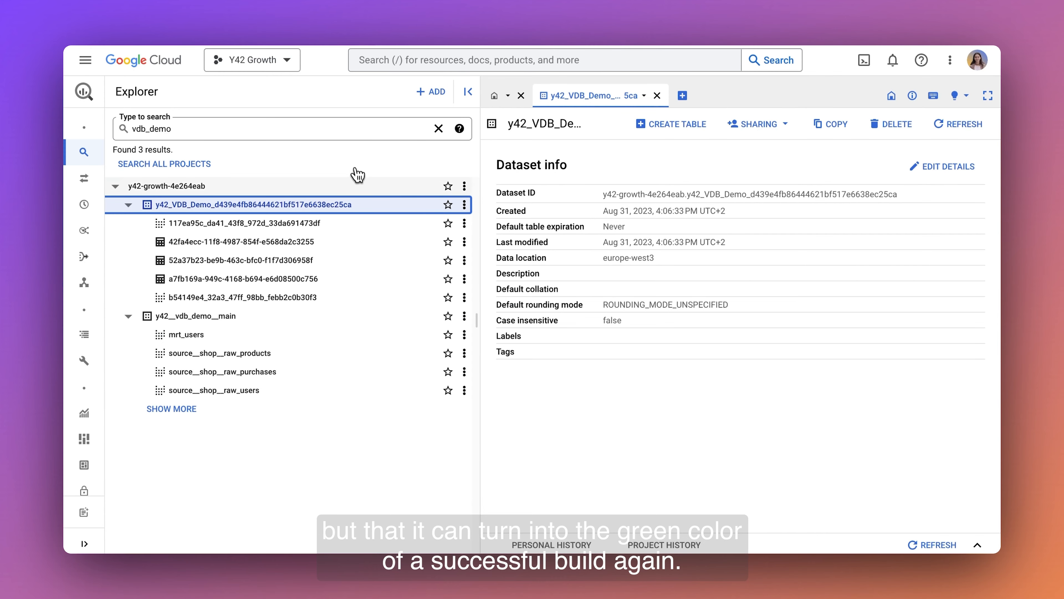
Step: In BigQuery, compare the schemas of the internal 117ea95c and b54149e4 views with mrt_users in y42__vdb_demo__main
{"action": "left_click", "coordinate": [384, 228]}
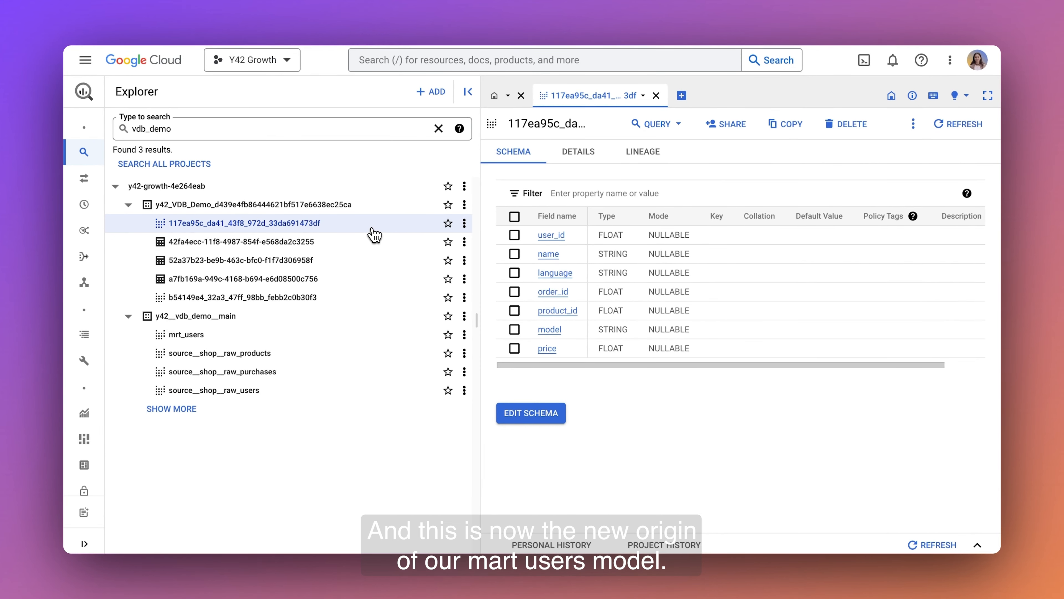
{"action": "left_click", "coordinate": [376, 302]}
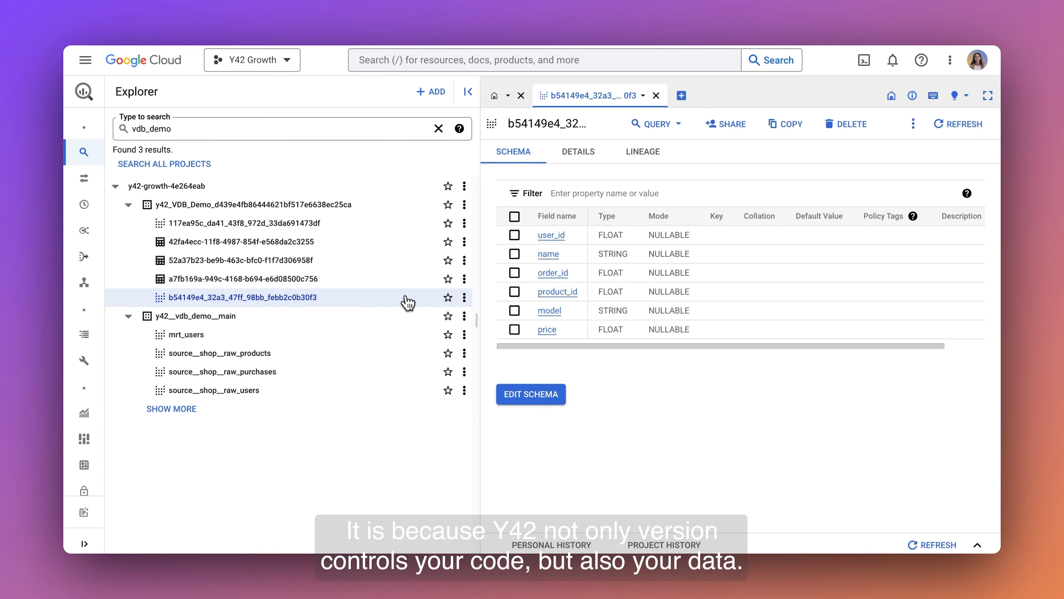
{"action": "left_click", "coordinate": [400, 342]}
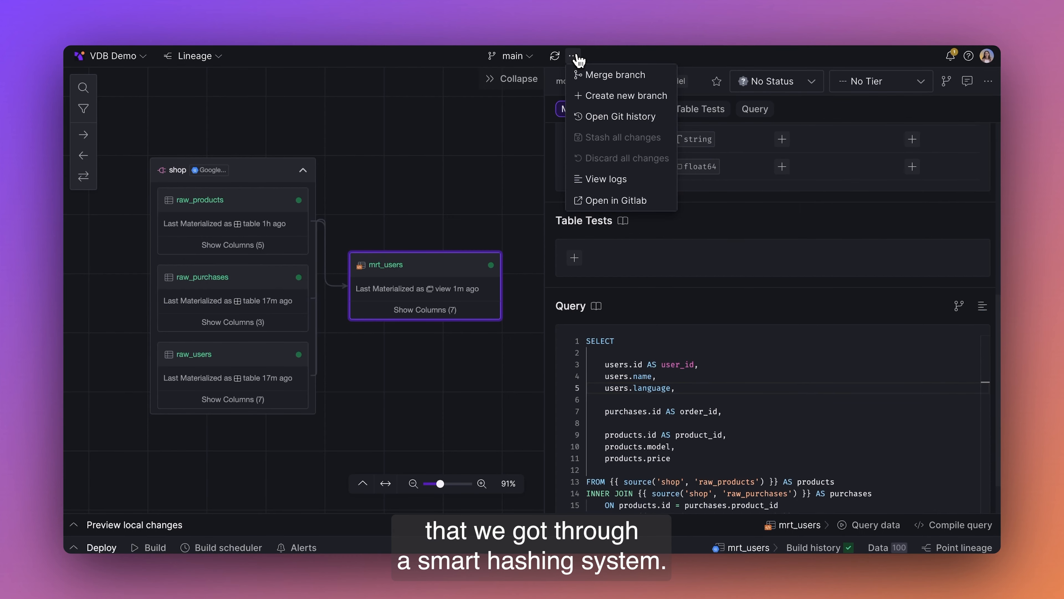
Step: In Y42's Git history, revert the mrt_users.sql file changes of the "Added language to mrt_users" commit and close the history
{"action": "left_click", "coordinate": [664, 117]}
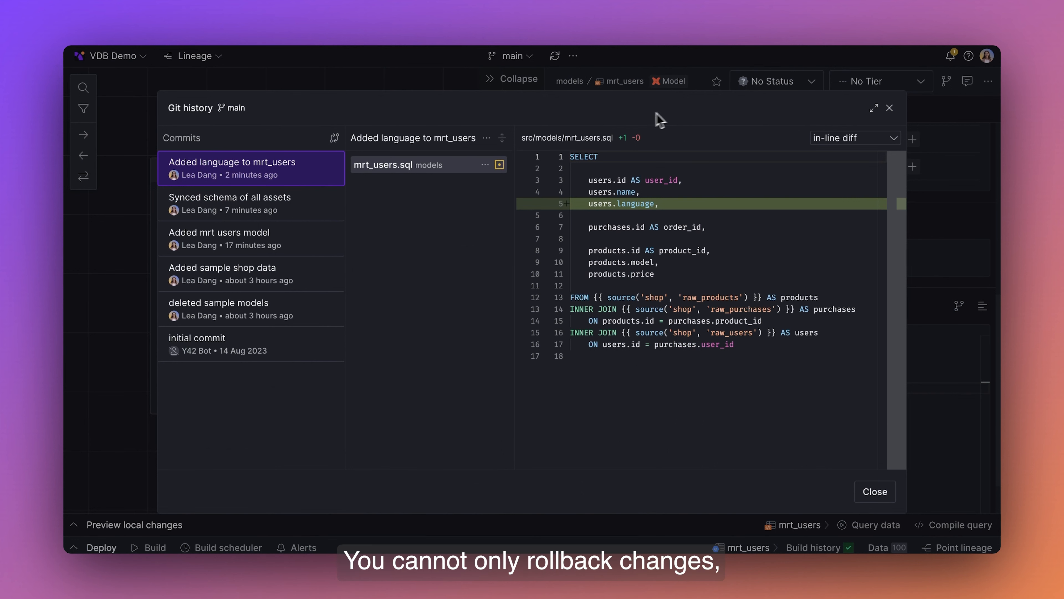
{"action": "left_click", "coordinate": [210, 169]}
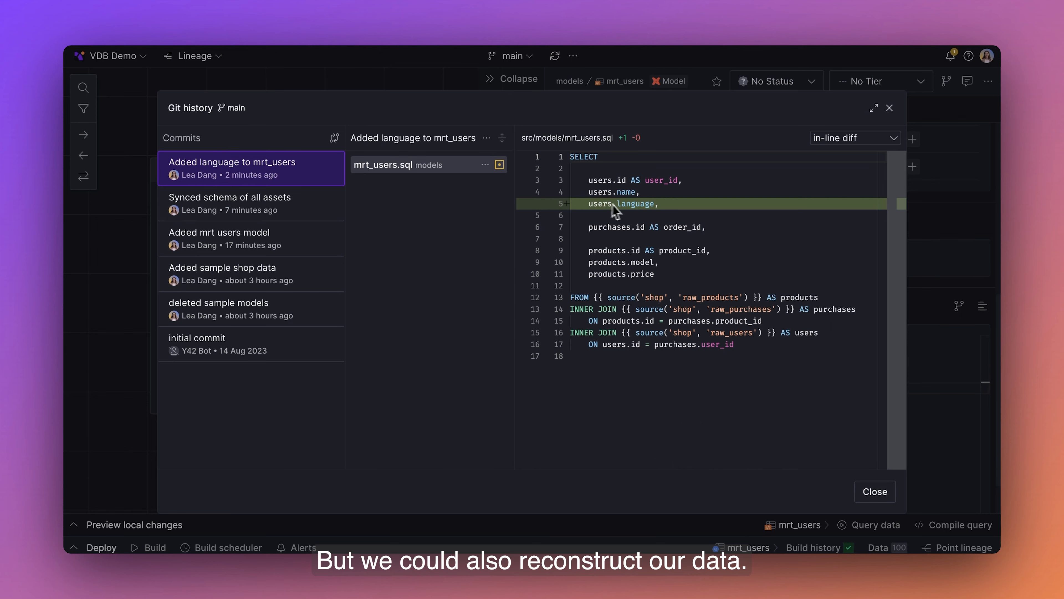
{"action": "left_click", "coordinate": [485, 164]}
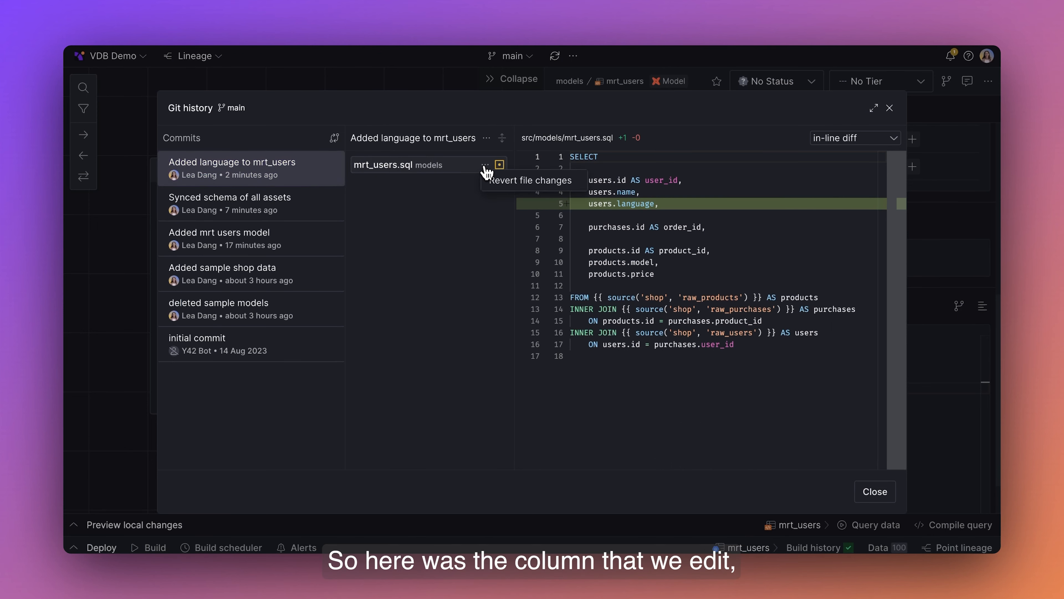
{"action": "left_click", "coordinate": [553, 188]}
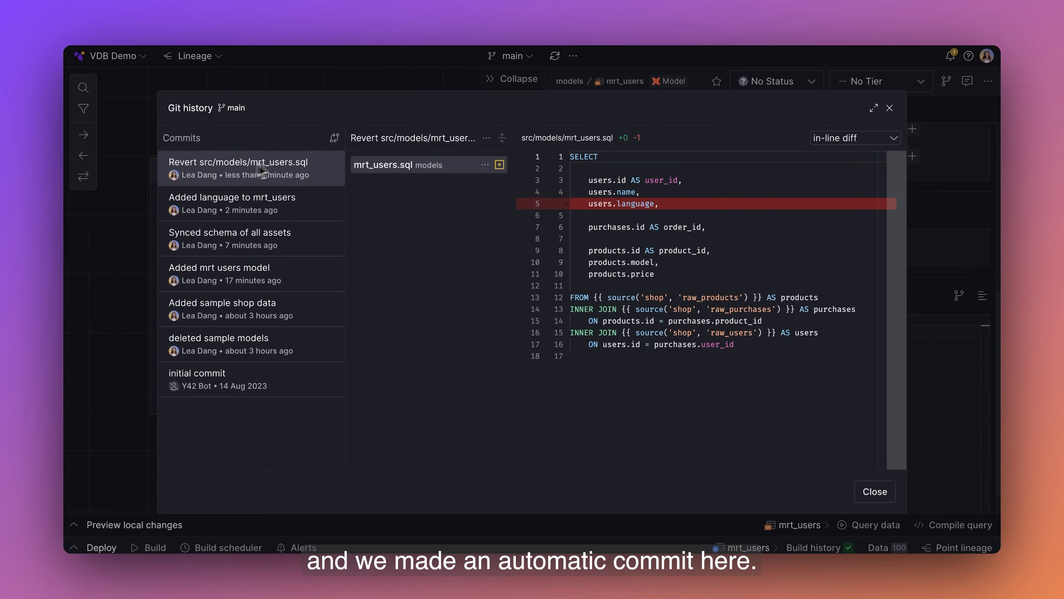
{"action": "left_click", "coordinate": [889, 108]}
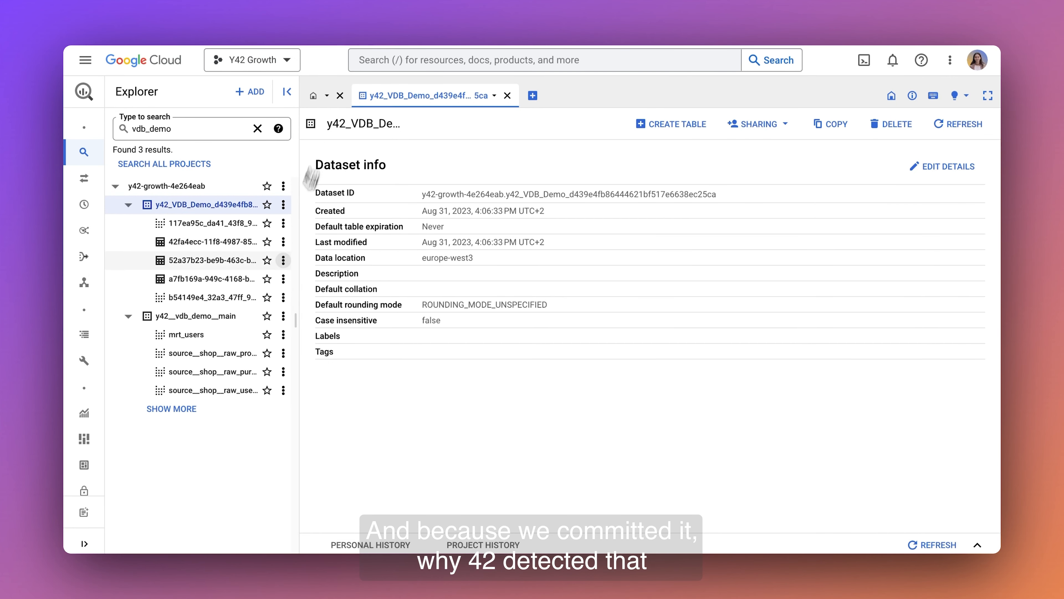
Step: In BigQuery, check the schema of mrt_users in y42__vdb_demo__main against the internal y42_VDB_Demo dataset
{"action": "left_click", "coordinate": [235, 340]}
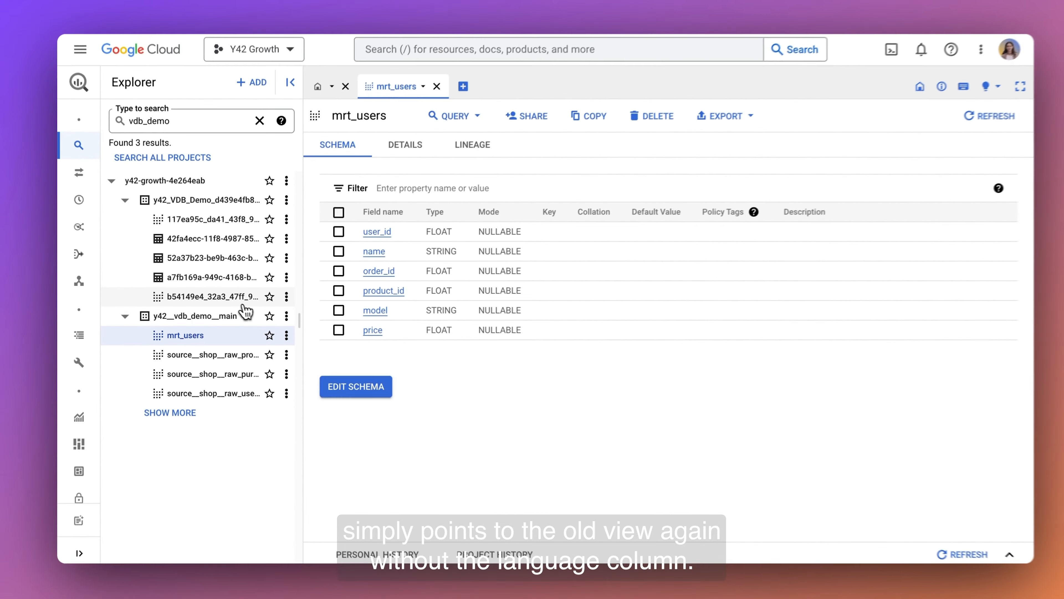
{"action": "left_click", "coordinate": [252, 278]}
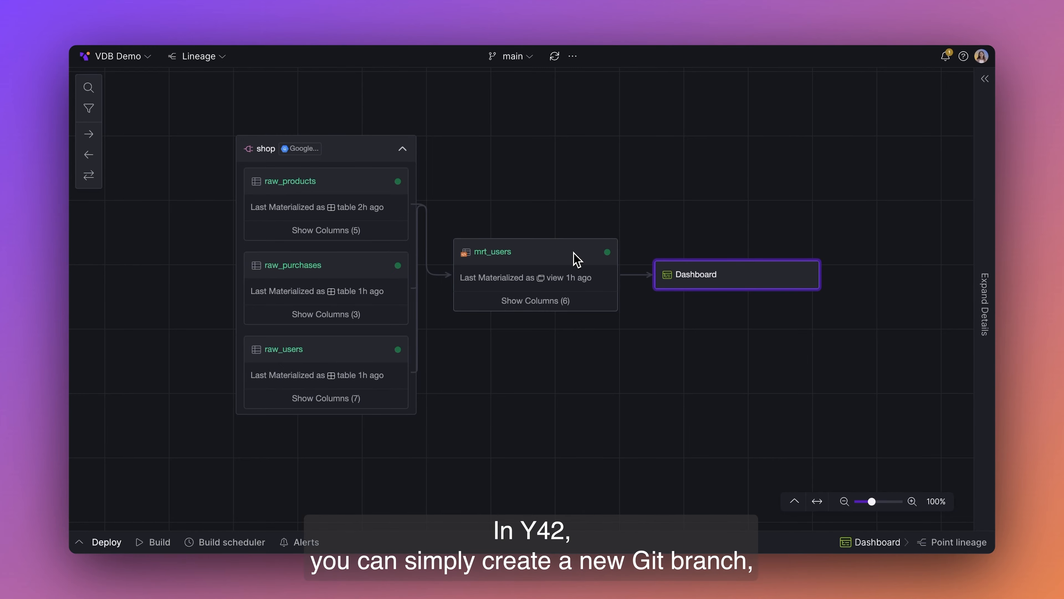
Step: In Y42, create a new branch named new-virtual-environment from main
{"action": "left_click", "coordinate": [572, 56]}
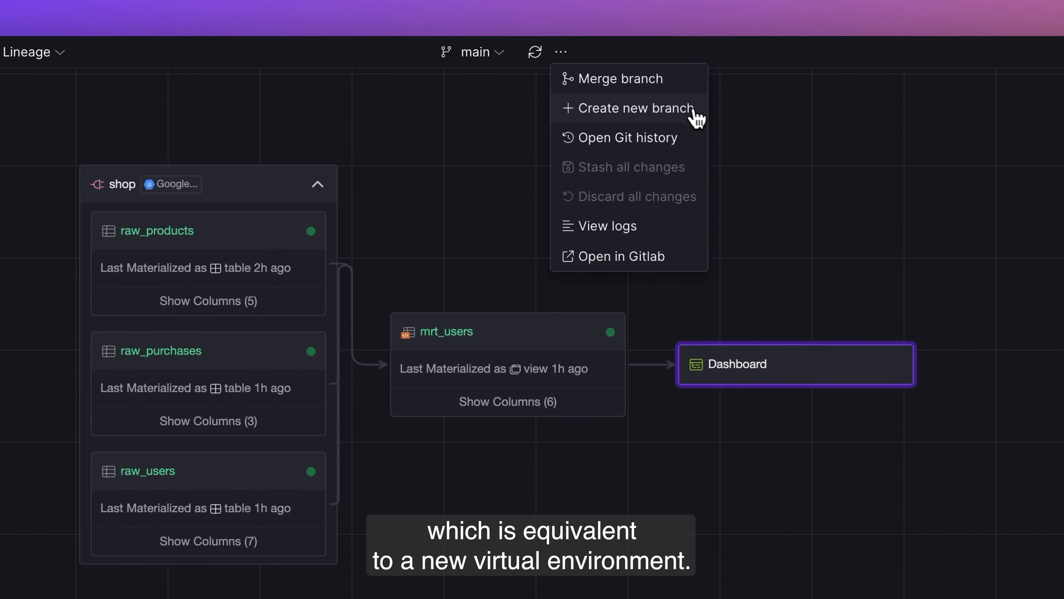
{"action": "left_click", "coordinate": [701, 115]}
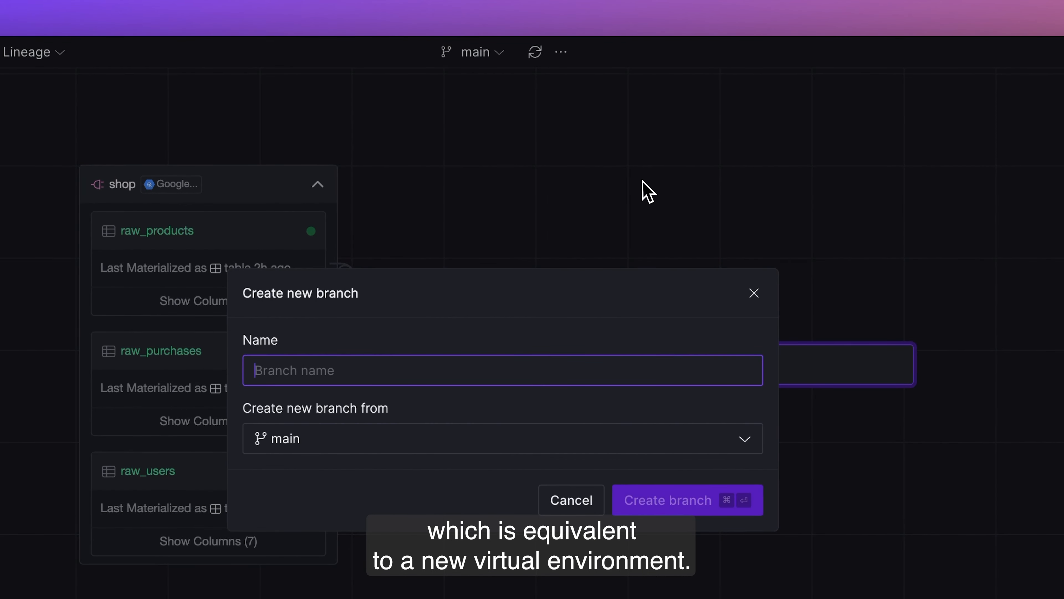
{"action": "type", "text": "new-virt"}
{"action": "type", "text": "ual"}
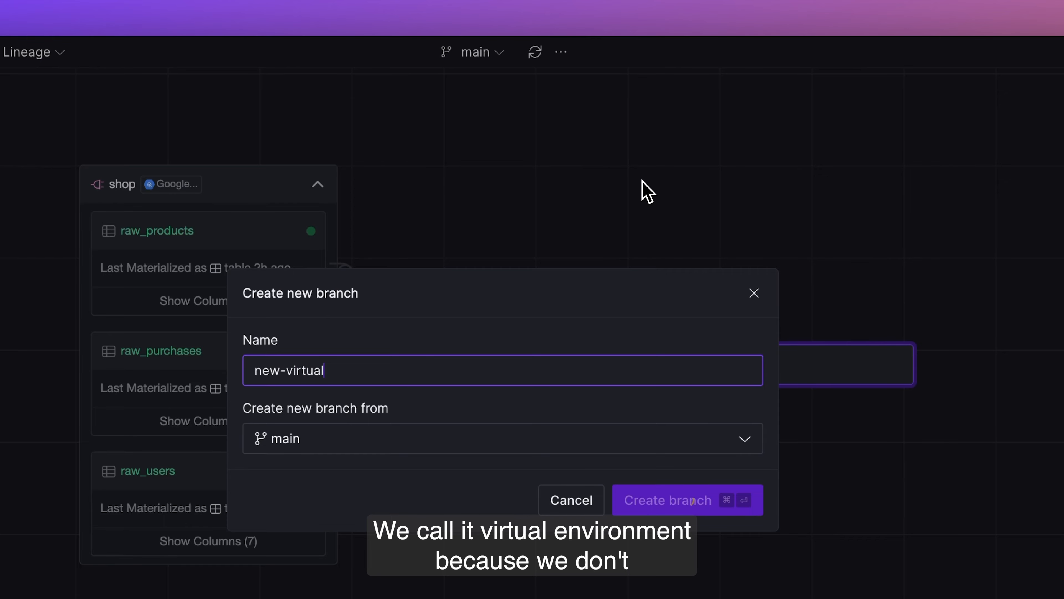
{"action": "type", "text": "-environment"}
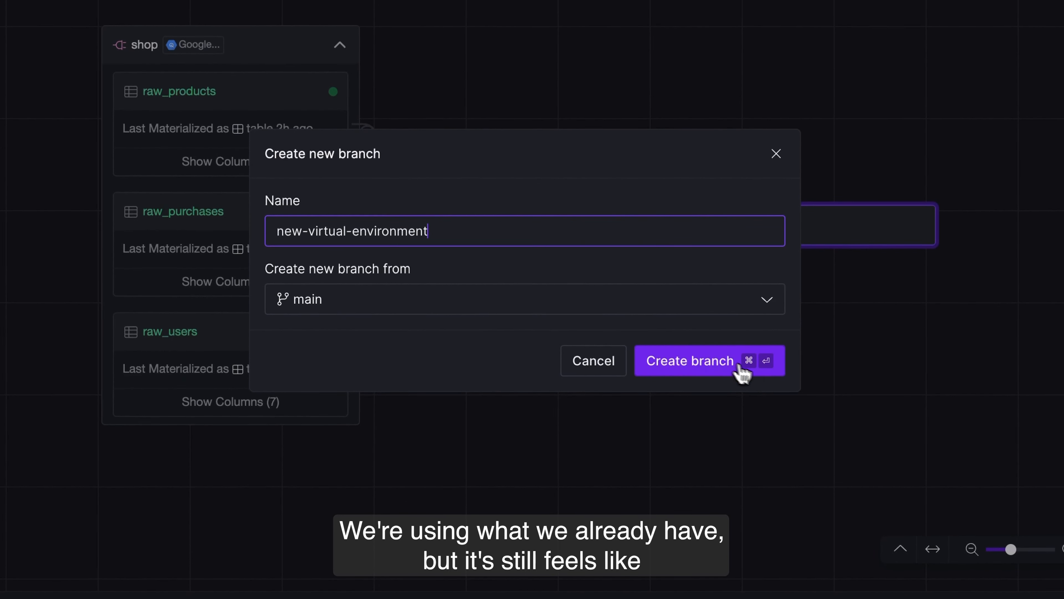
{"action": "left_click", "coordinate": [757, 373]}
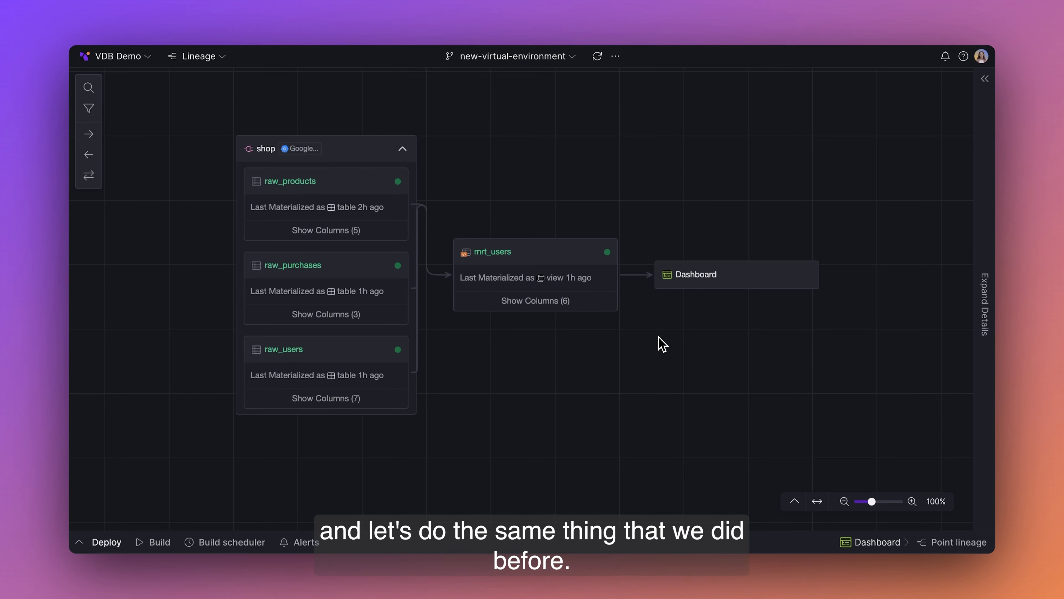
Step: Add the users.language column below users.name in the SELECT query of the mrt_users model
{"action": "scroll", "coordinate": [662, 343], "scroll_direction": "right", "scroll_amount": 5}
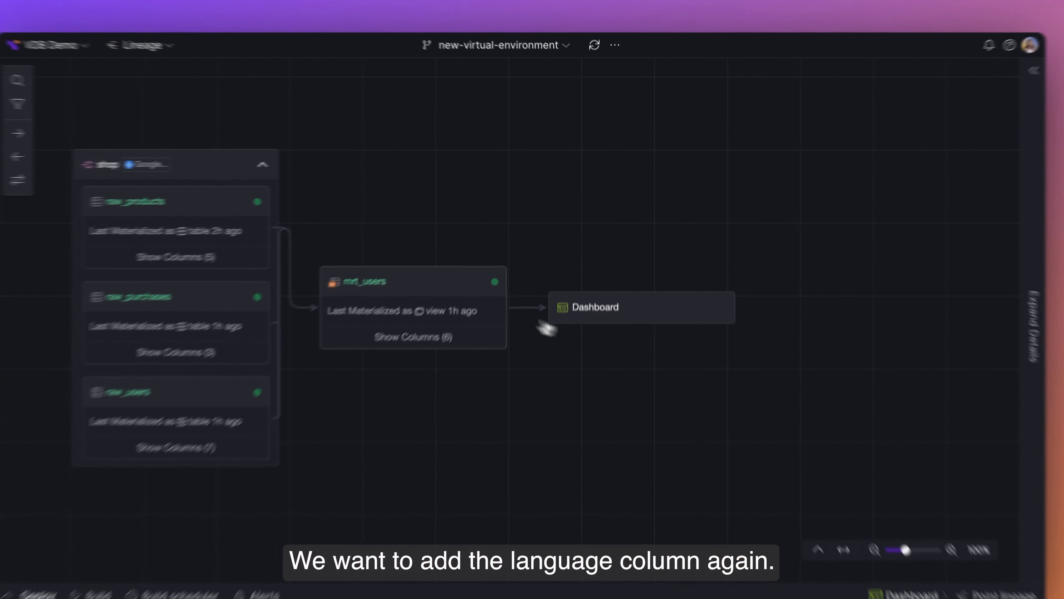
{"action": "left_click", "coordinate": [465, 277]}
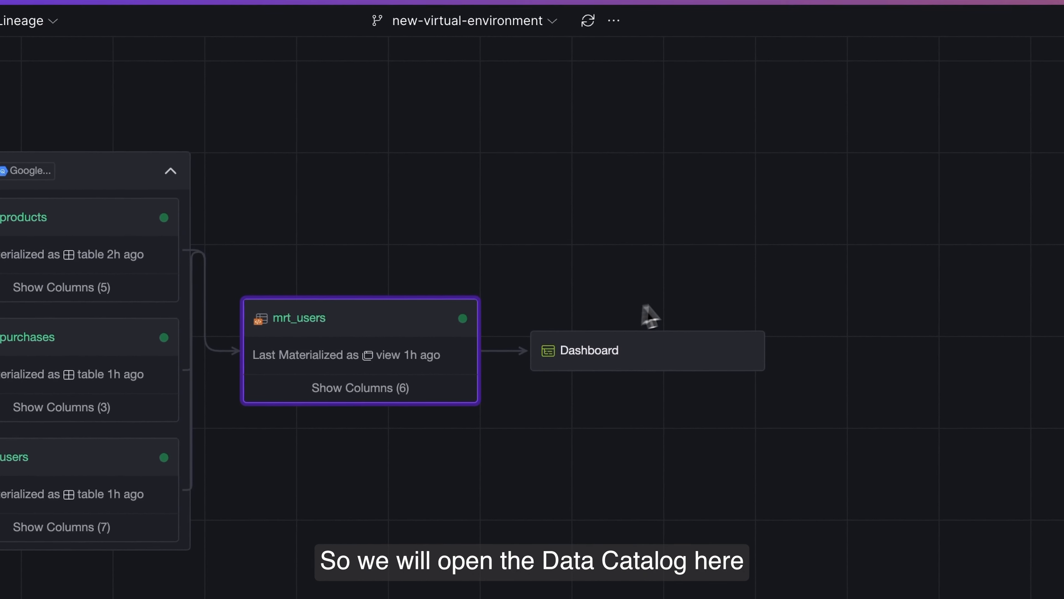
{"action": "left_click", "coordinate": [384, 344]}
{"action": "scroll", "coordinate": [689, 427], "scroll_direction": "down", "scroll_amount": 5}
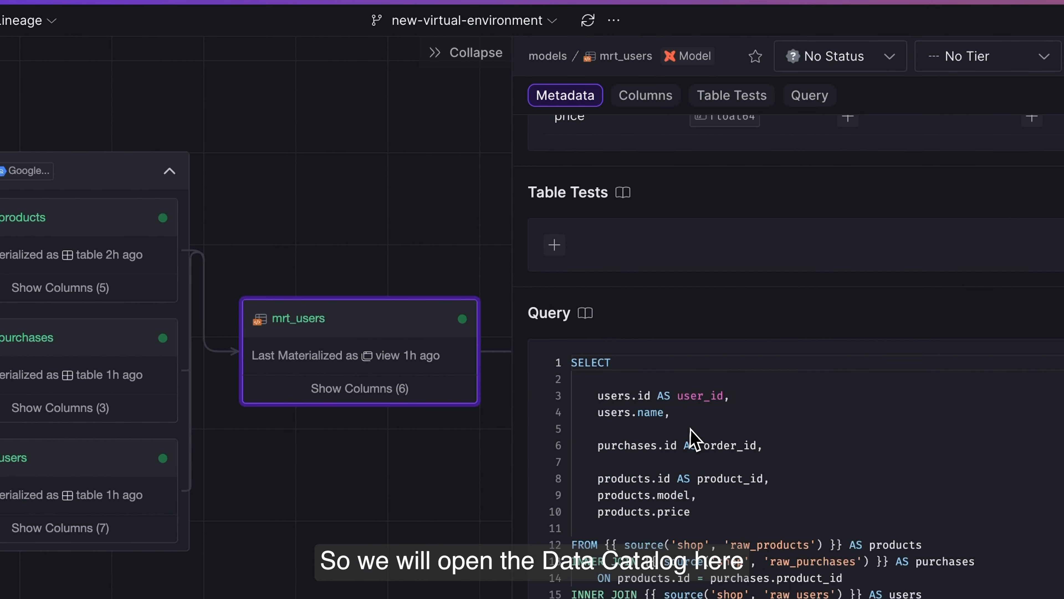
{"action": "left_click", "coordinate": [679, 413]}
{"action": "key", "text": "Return"}
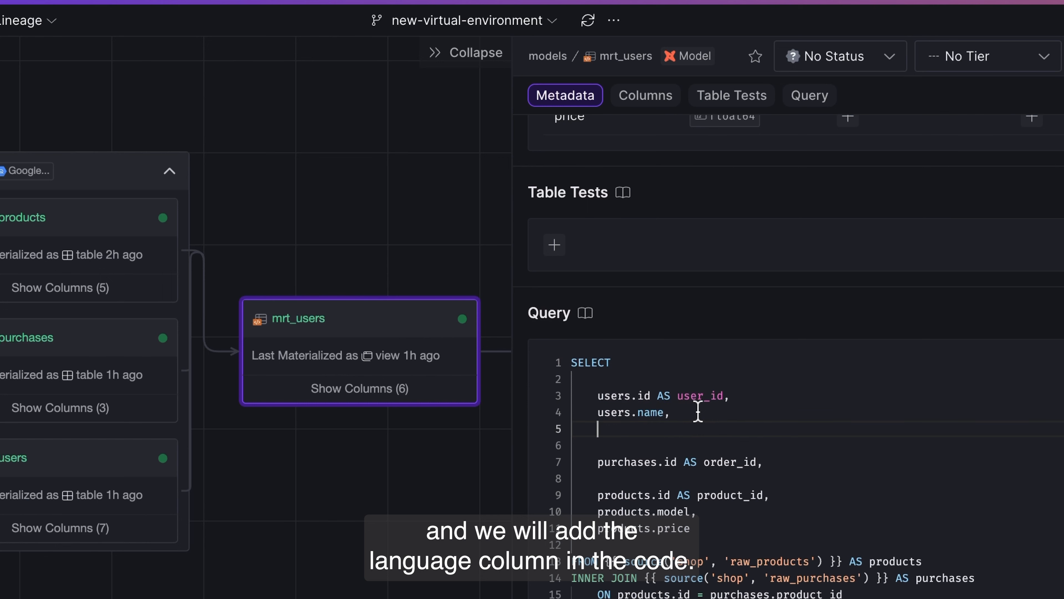
{"action": "type", "text": "users.language,"}
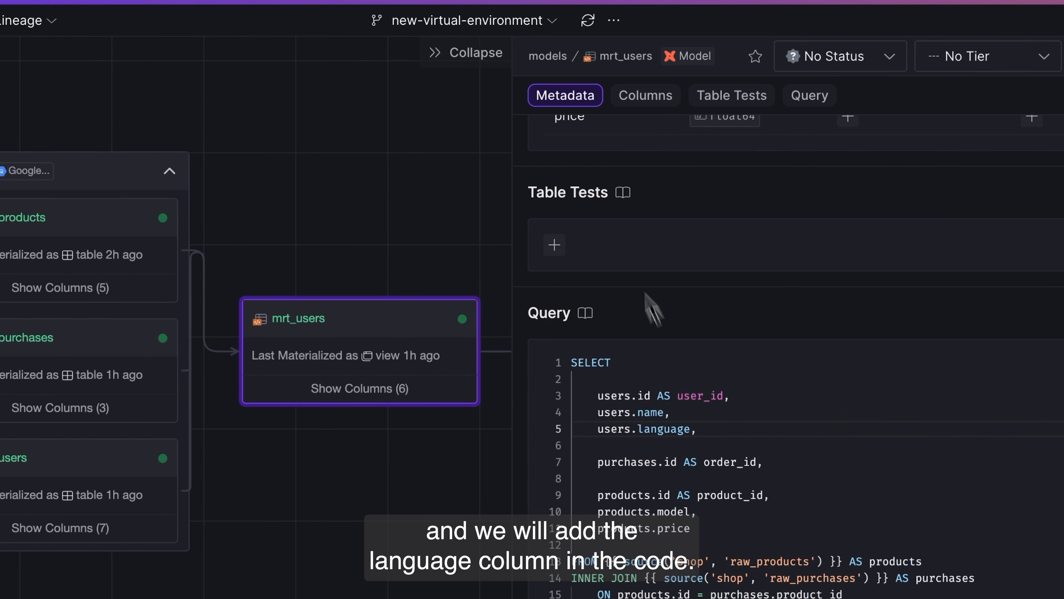
Step: Commit and push the mrt_users.sql change with the title "Added language column" and collapse the model details
{"action": "left_click", "coordinate": [561, 42]}
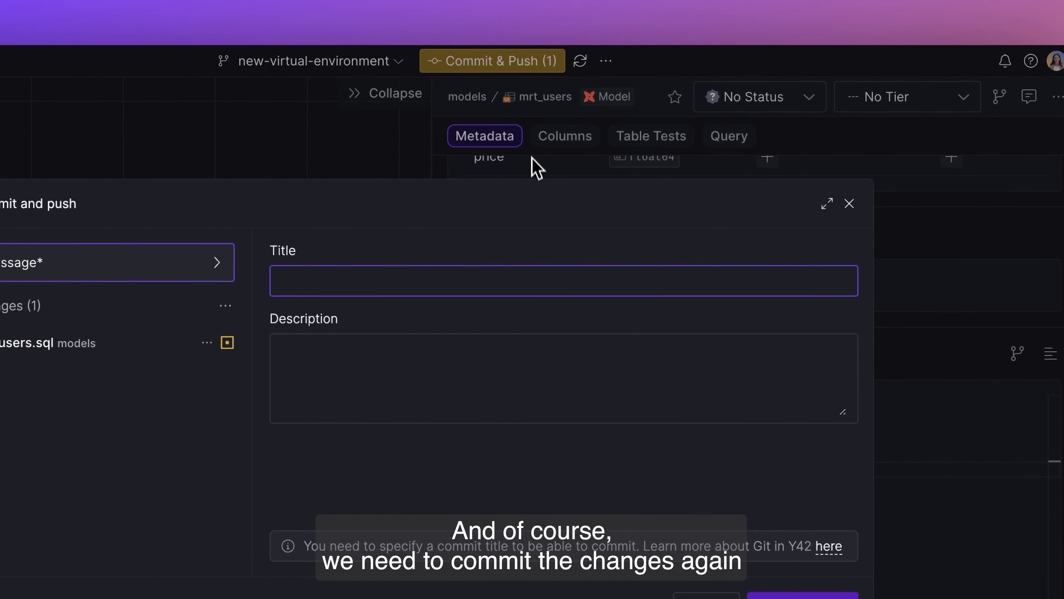
{"action": "type", "text": "Added lan"}
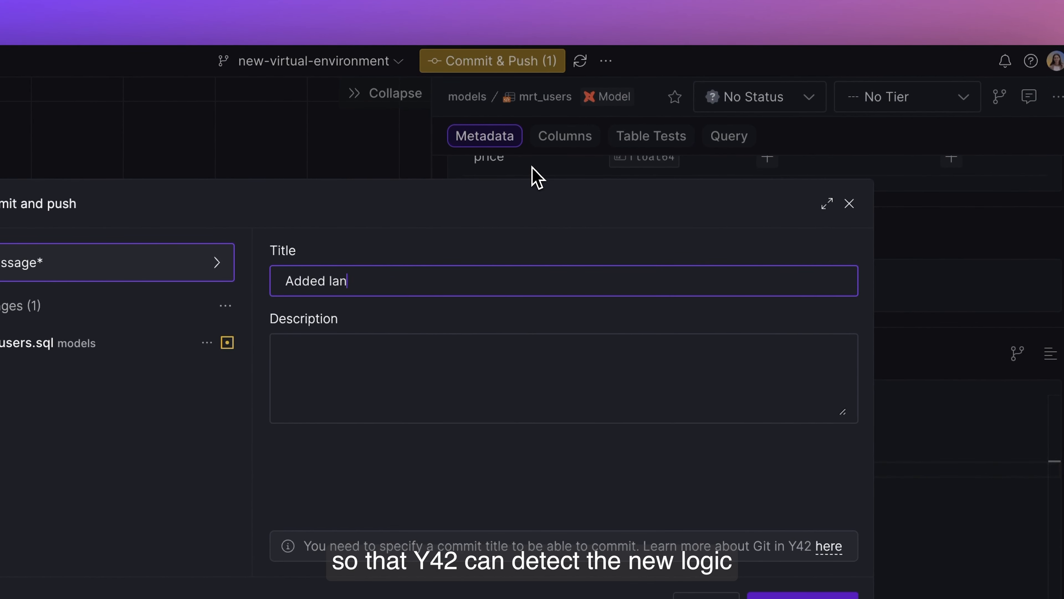
{"action": "type", "text": "guage column"}
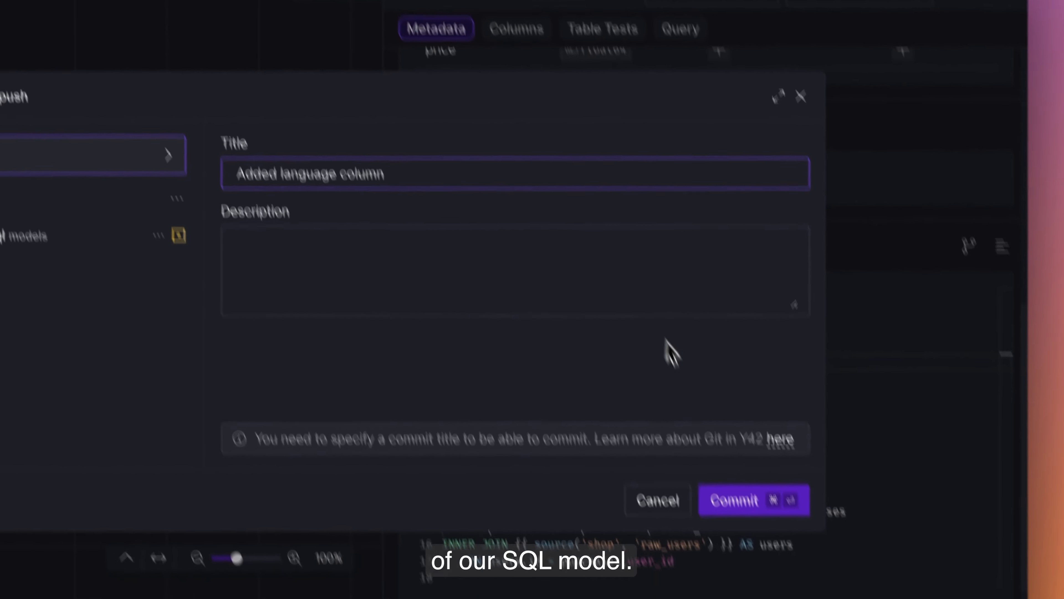
{"action": "left_click", "coordinate": [775, 500]}
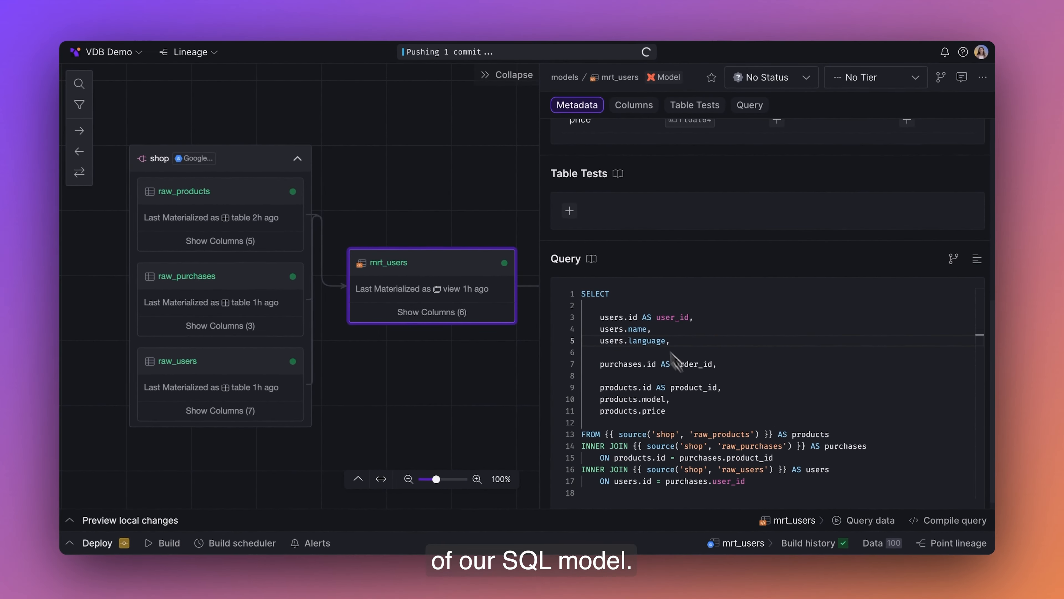
{"action": "left_click", "coordinate": [514, 79]}
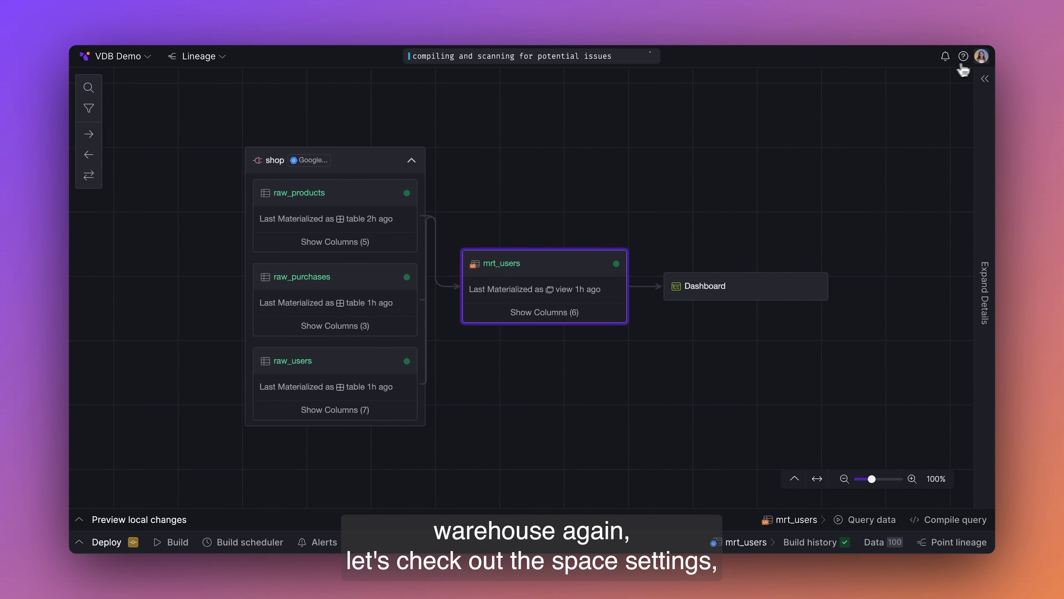
Step: Review the published views for main and new-virtual-environment in the space's feature settings and close the settings
{"action": "left_click", "coordinate": [982, 56]}
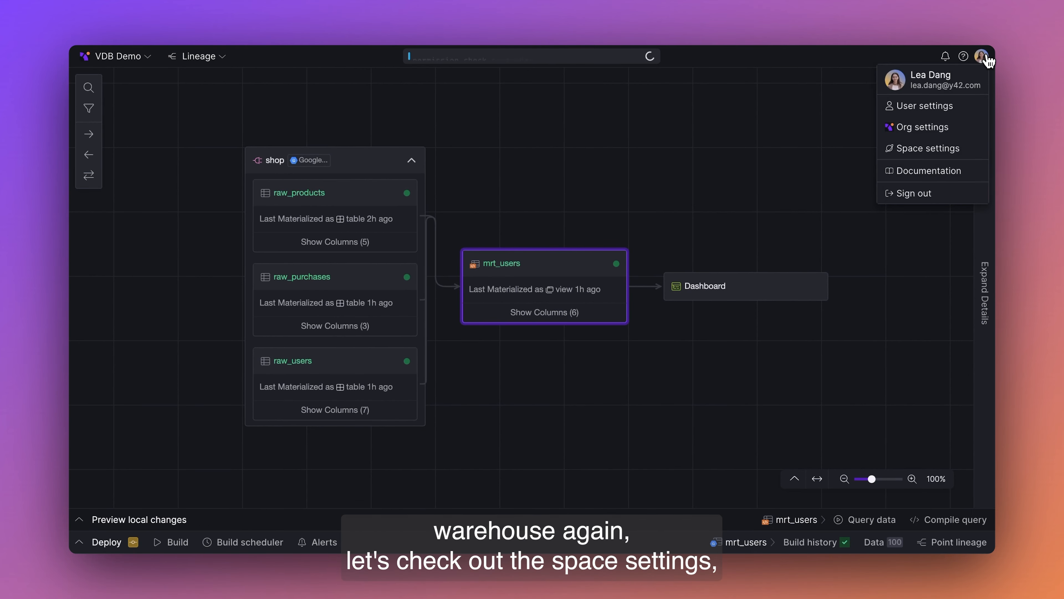
{"action": "left_click", "coordinate": [973, 149]}
{"action": "left_click", "coordinate": [250, 185]}
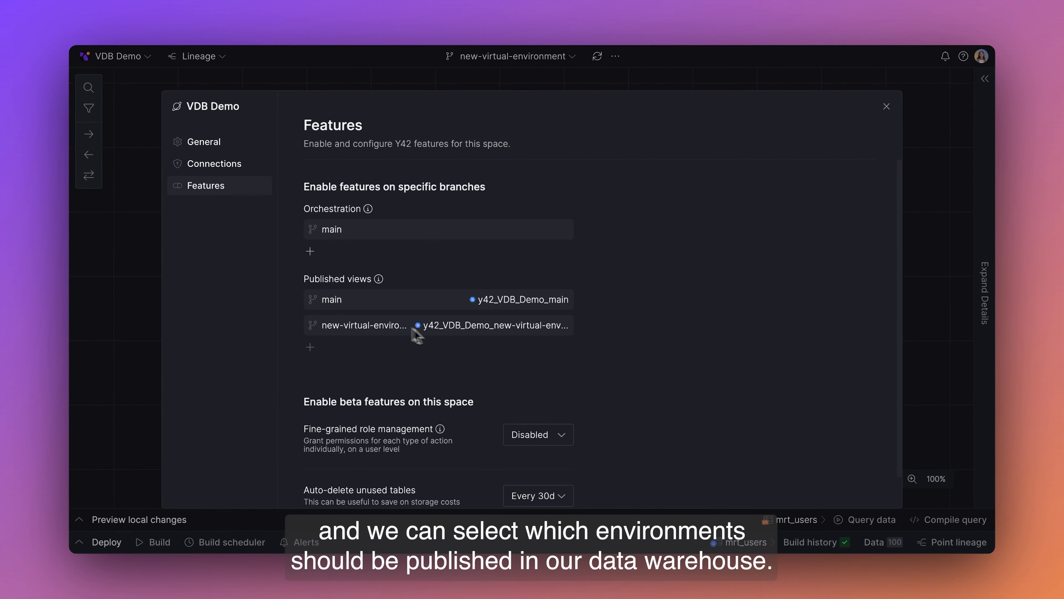
{"action": "mouse_move", "coordinate": [311, 324]}
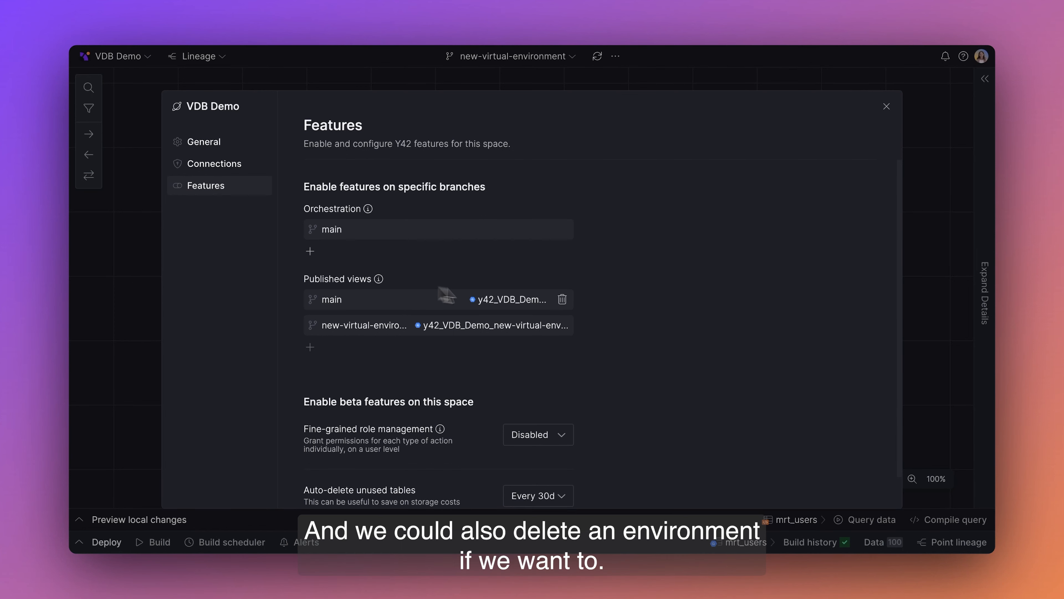
{"action": "mouse_move", "coordinate": [564, 327]}
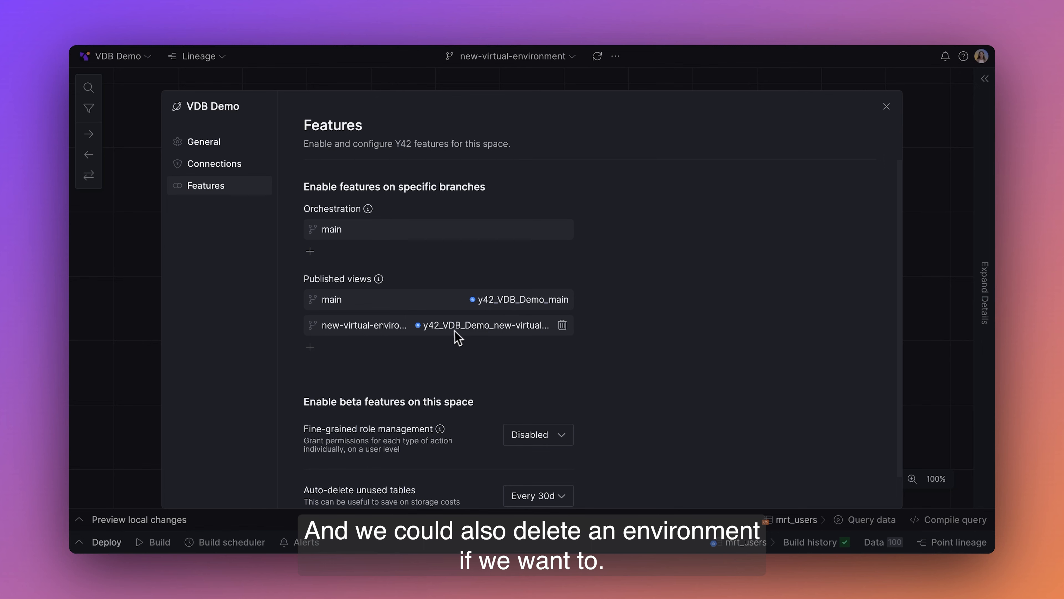
{"action": "left_click", "coordinate": [887, 108]}
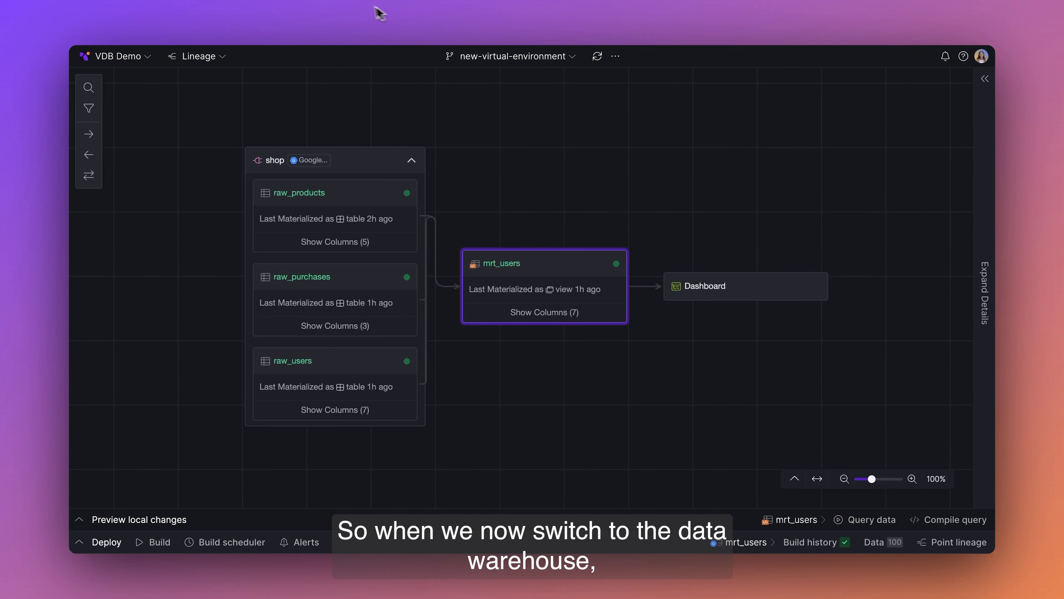
Step: Switch to BigQuery and compare the mrt_users schemas in y42__vdb_demo__main and y42__vdb_demo__new_virtual_environment
{"action": "left_click", "coordinate": [356, 5]}
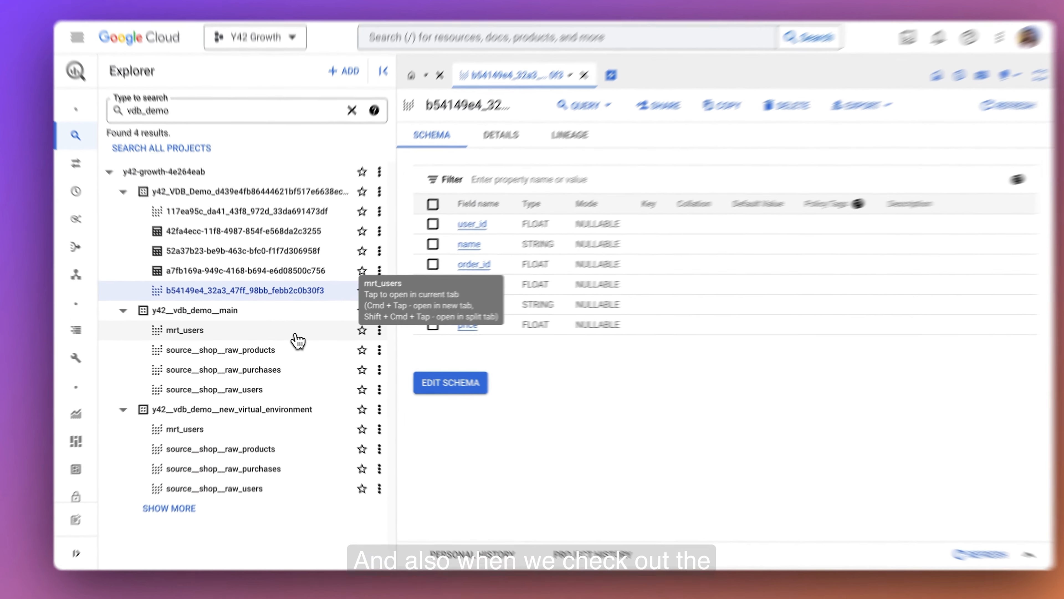
{"action": "left_click", "coordinate": [288, 338]}
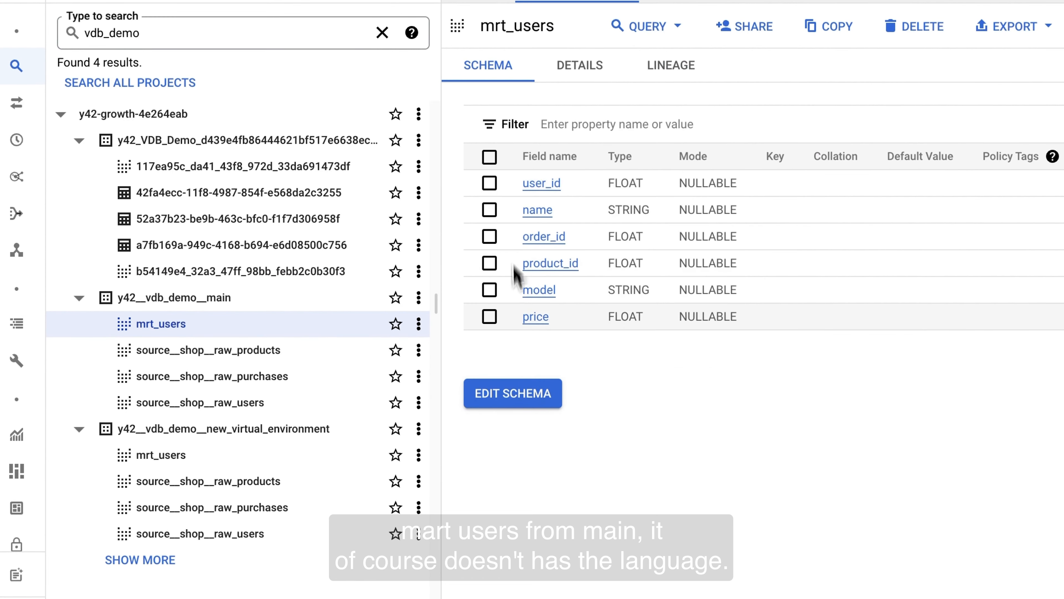
{"action": "left_click", "coordinate": [363, 456]}
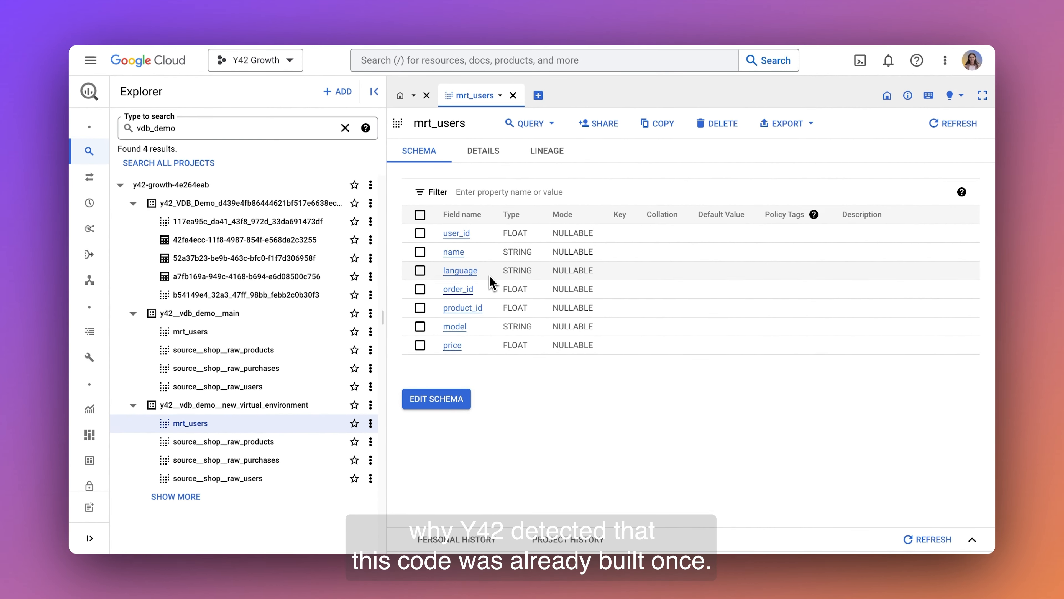
Step: Compare the schemas of the internal 117ea95c and b54149e4 views with mrt_users in y42__vdb_demo__main
{"action": "left_click", "coordinate": [326, 222]}
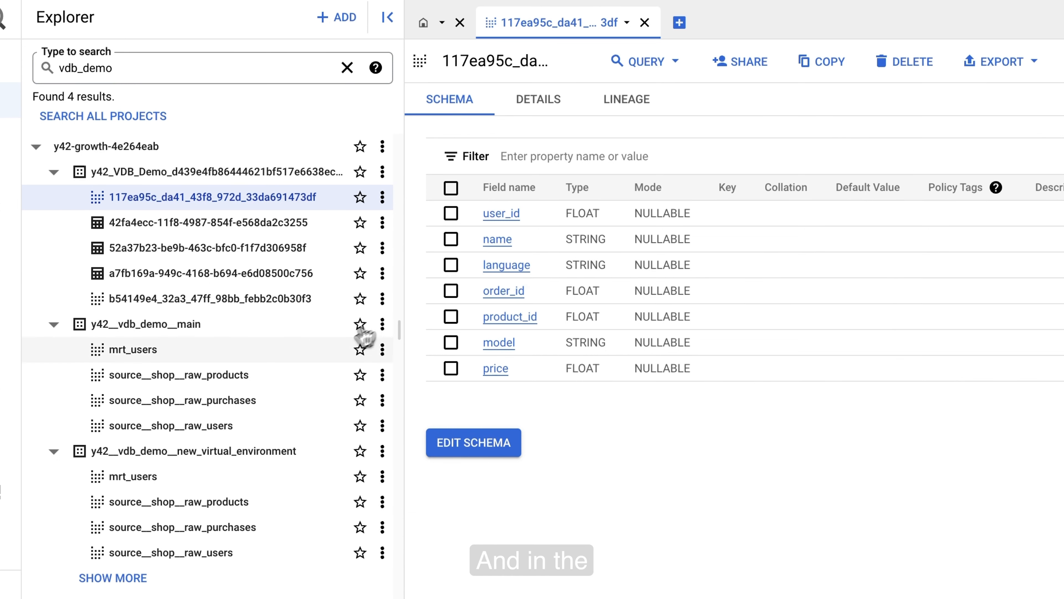
{"action": "left_click", "coordinate": [337, 353]}
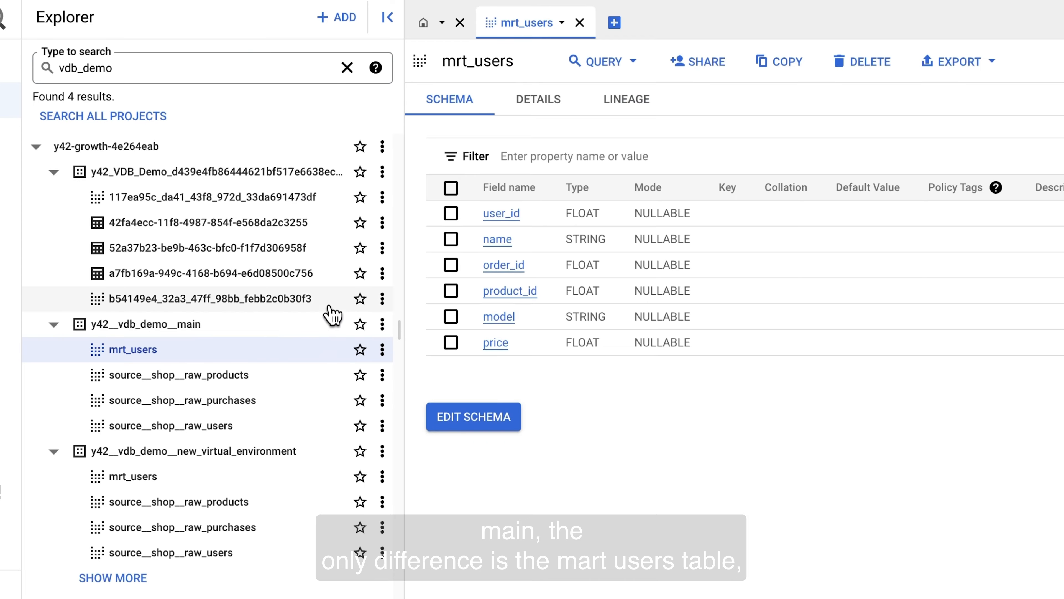
{"action": "left_click", "coordinate": [333, 310]}
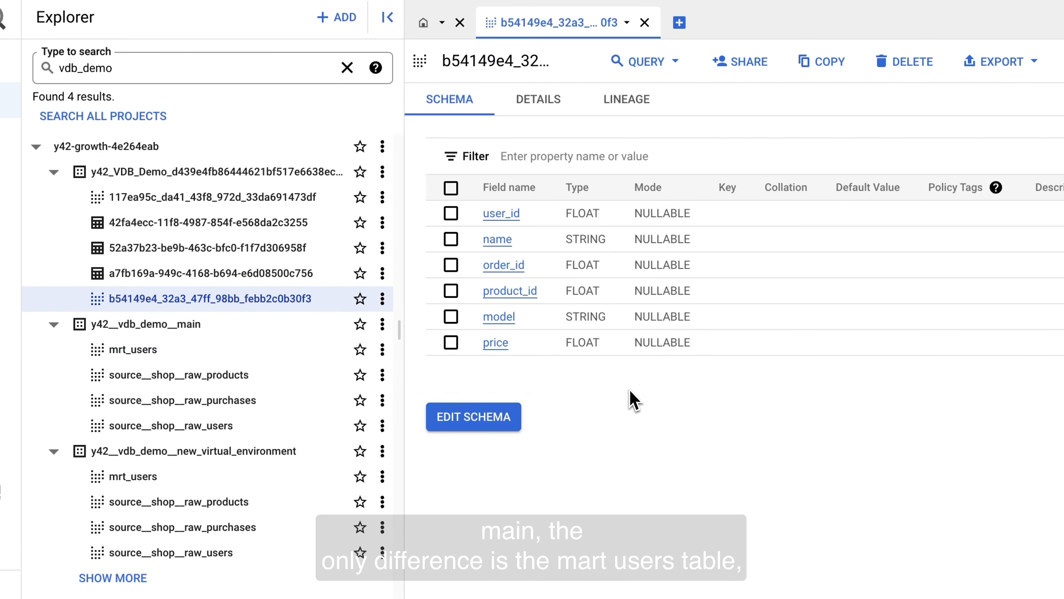